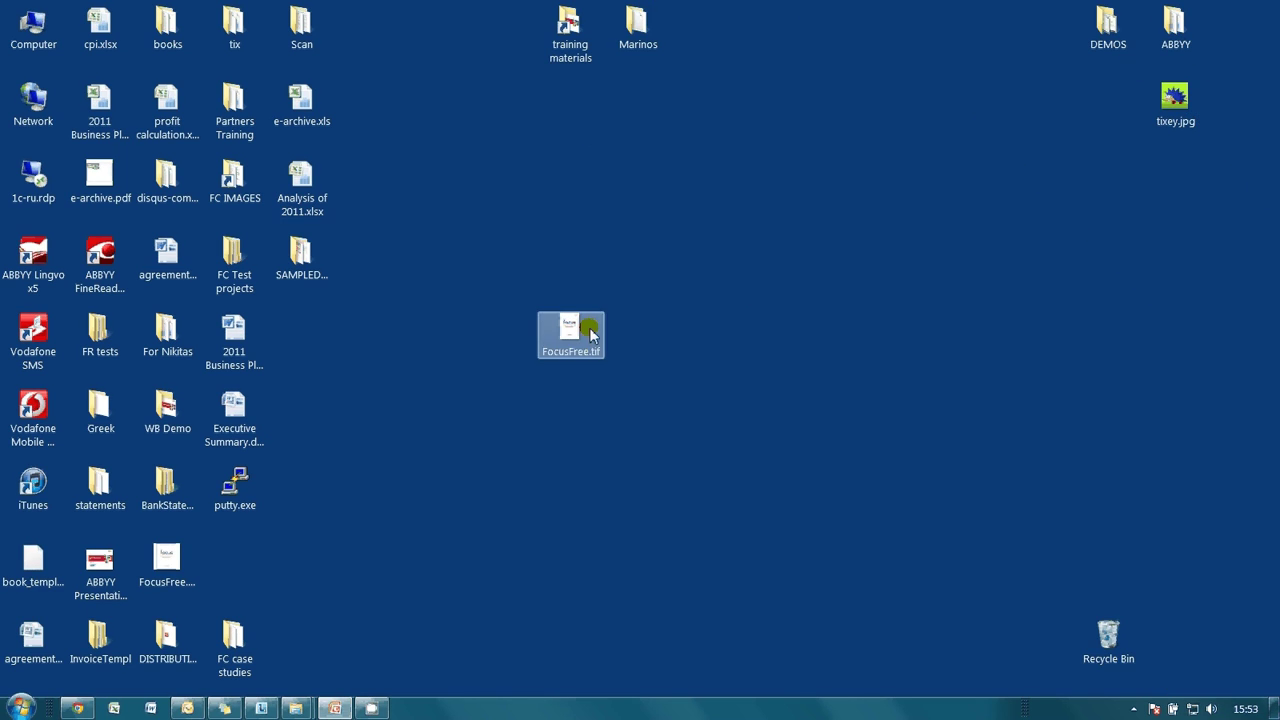
Step: Check the size of FocusFree.tif in its Properties (1,60 MB) and close without changes
right_click(590, 335)
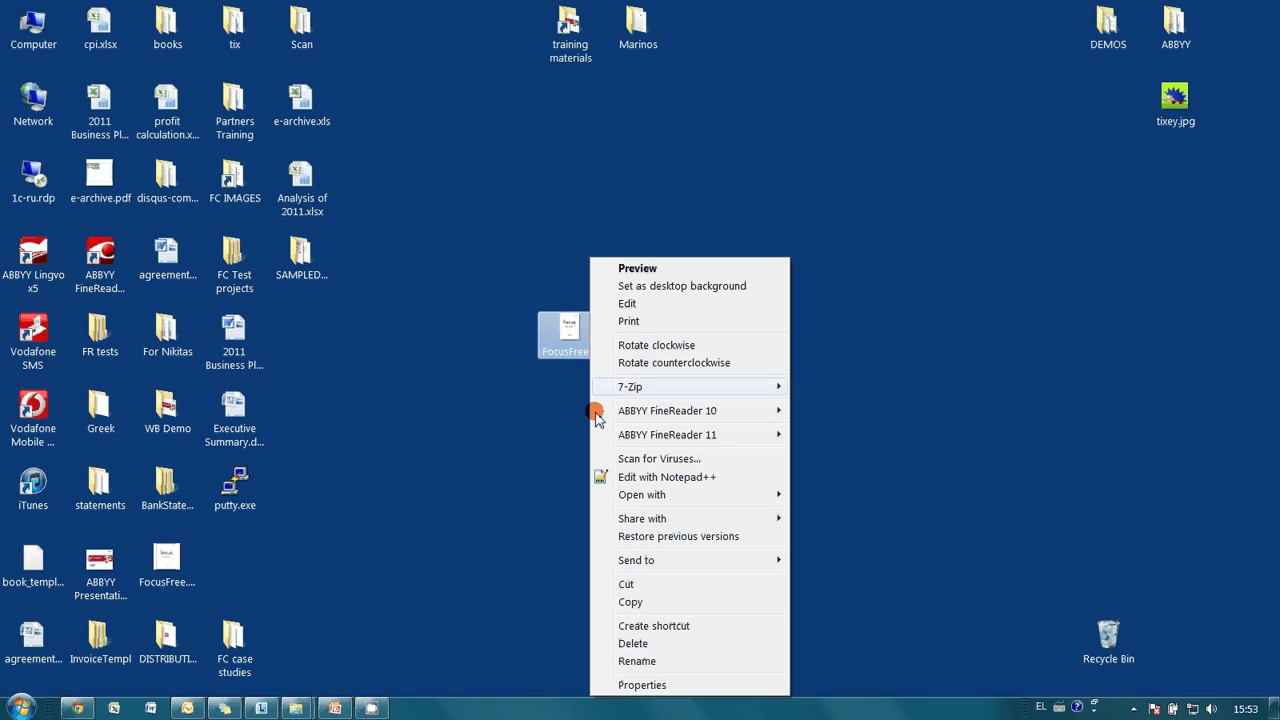
click(620, 685)
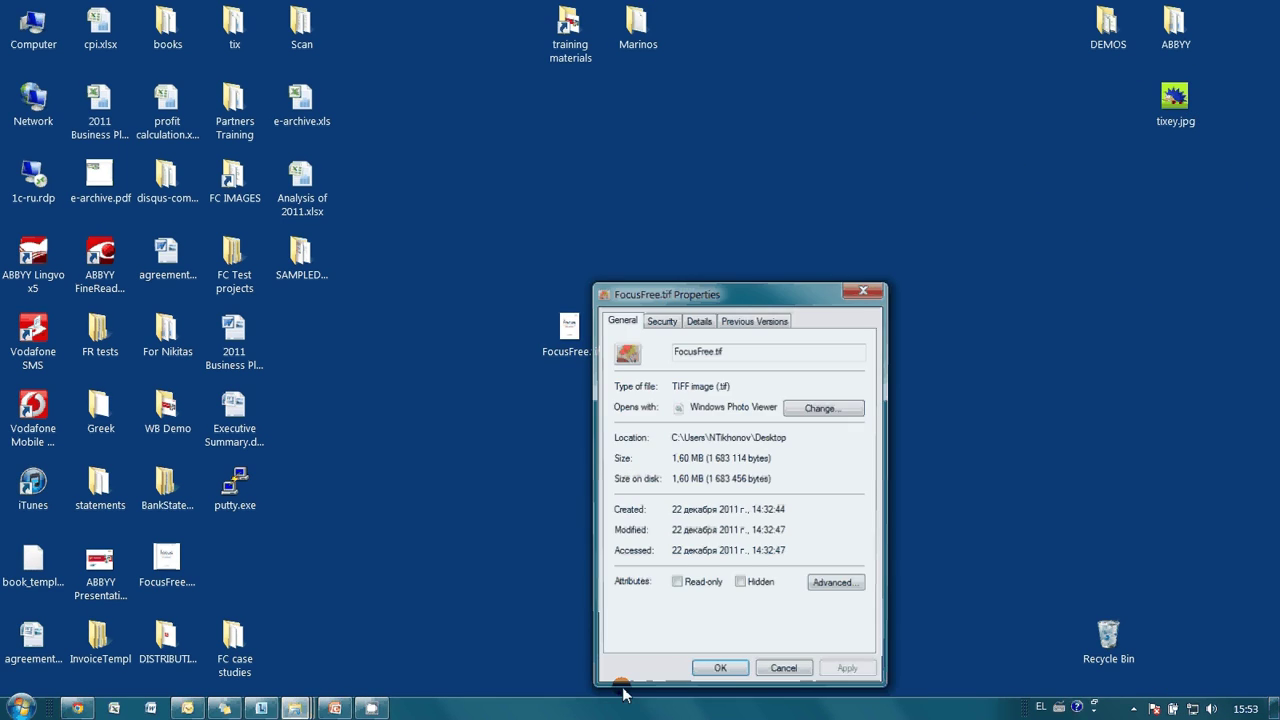
drag(706, 458, 668, 458)
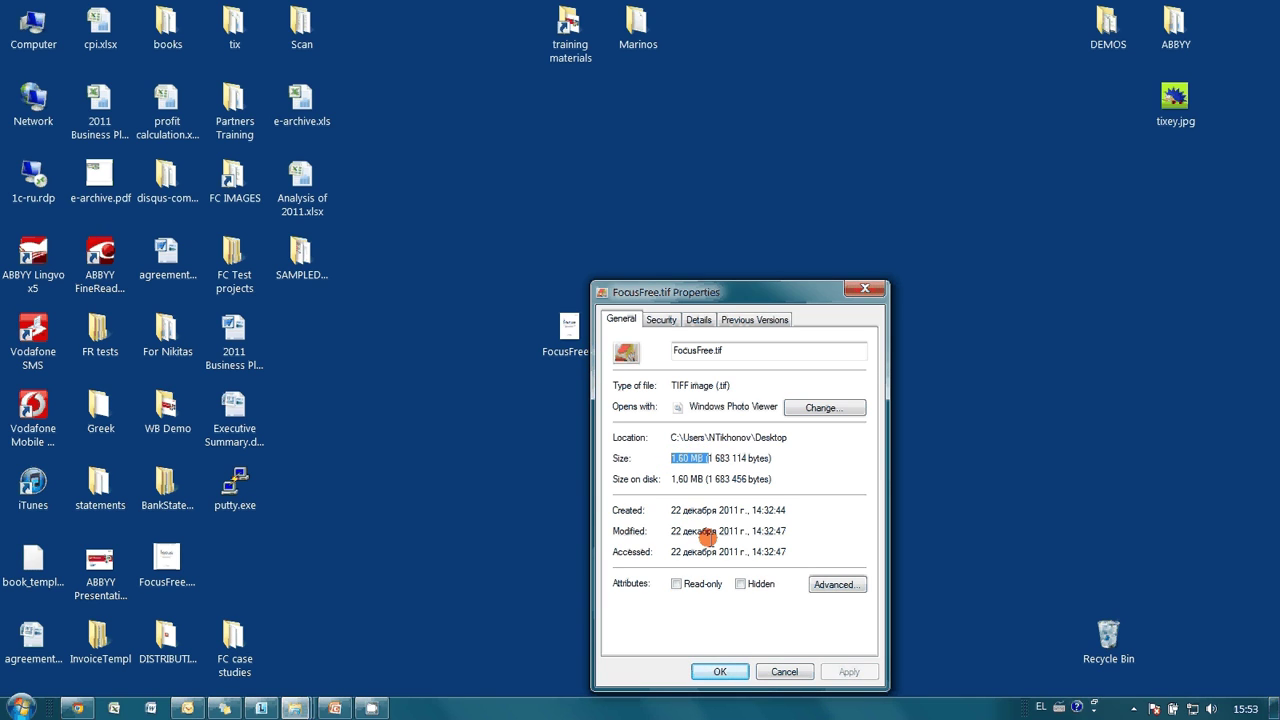
click(779, 670)
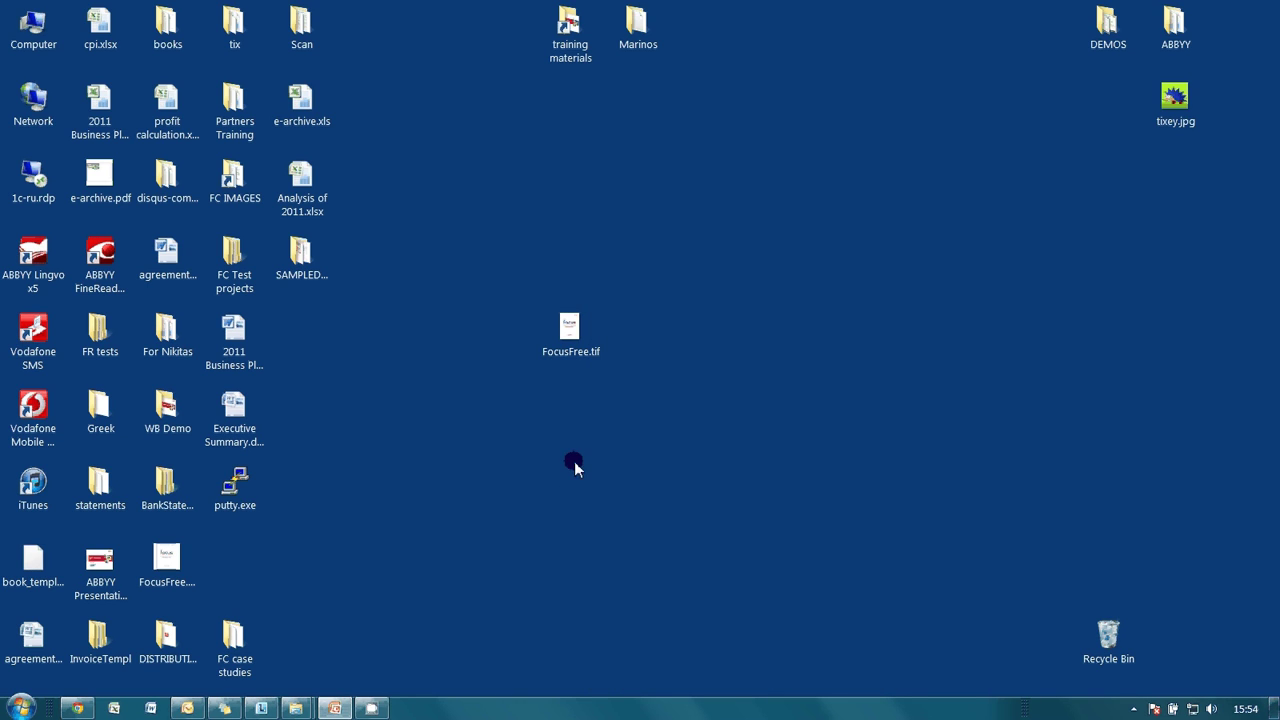
Step: Open FocusFree.tif in ABBYY FineReader 11 from the file's context menu
click(578, 330)
right_click(580, 330)
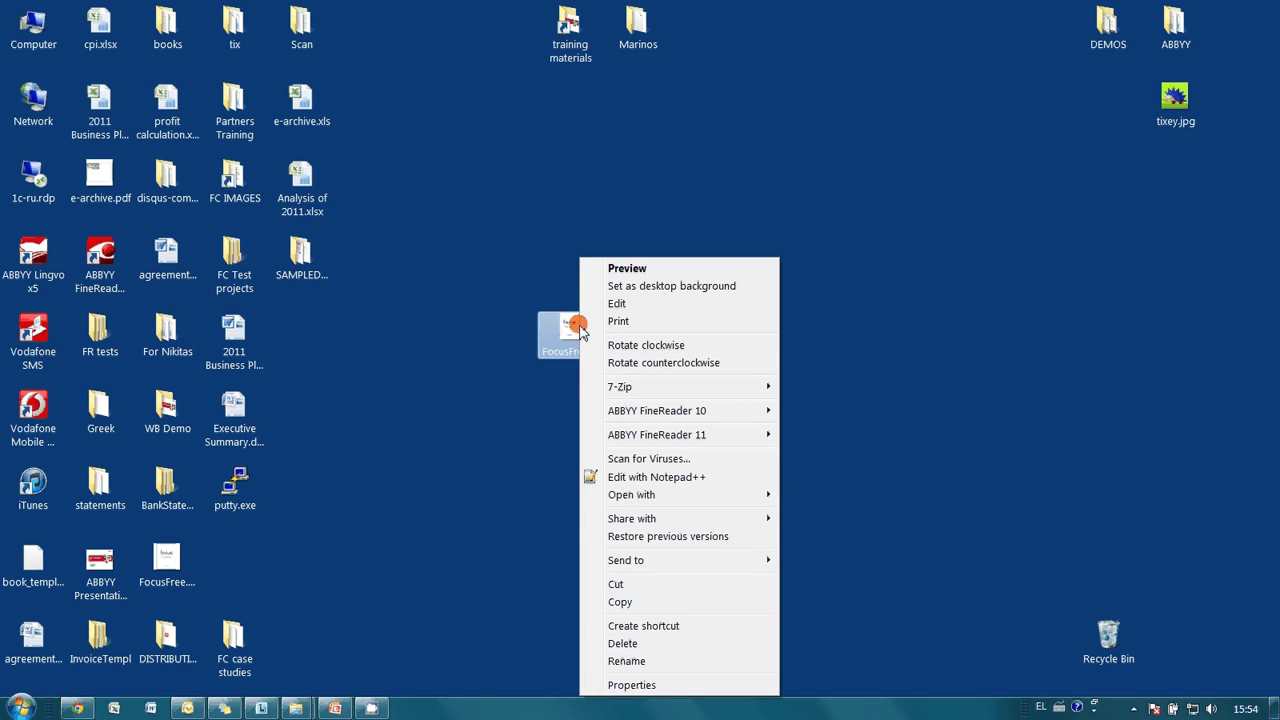
mouse_move(675, 440)
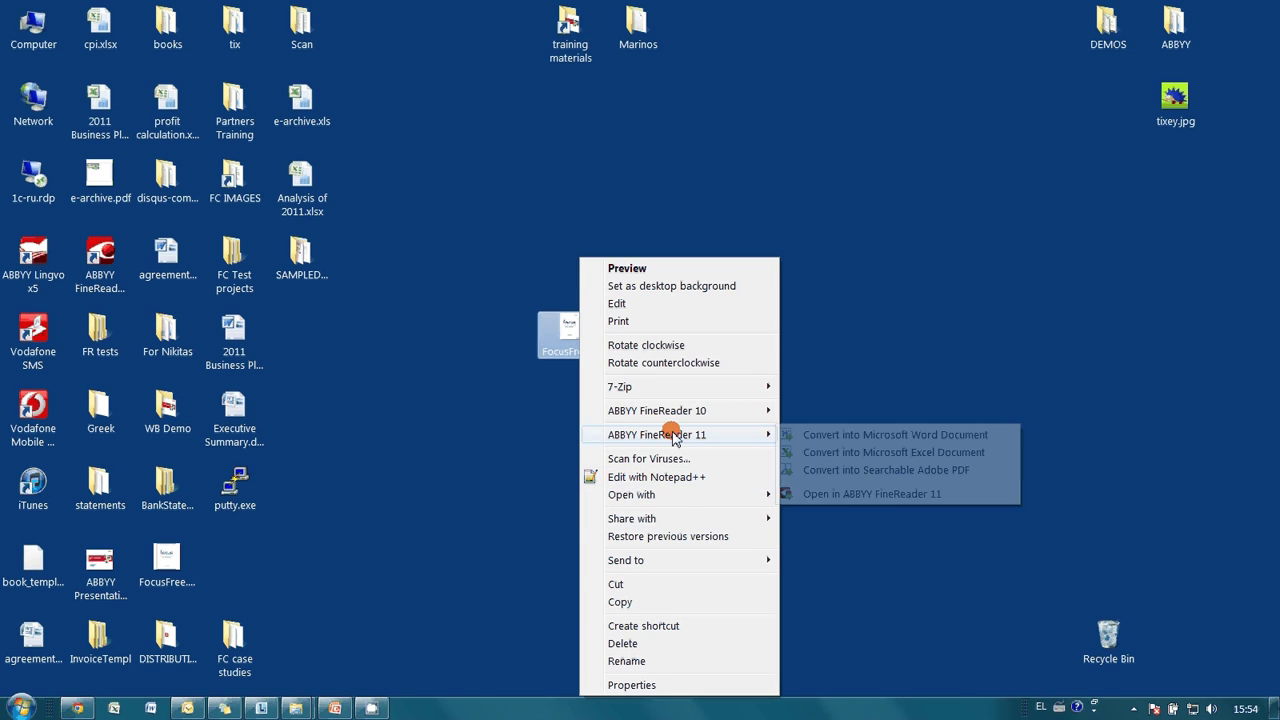
click(842, 494)
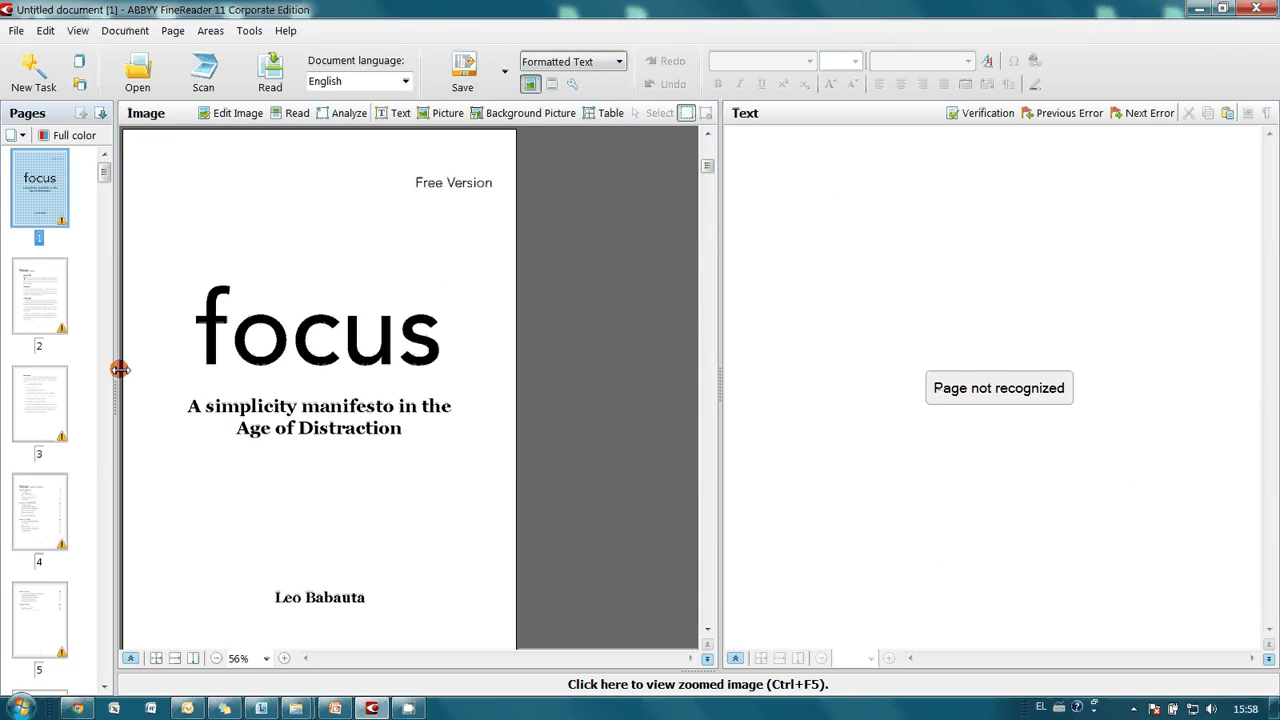
Step: Scroll to the end of the Pages panel and step back from page 121 to page 118
drag(100, 176, 90, 670)
click(27, 632)
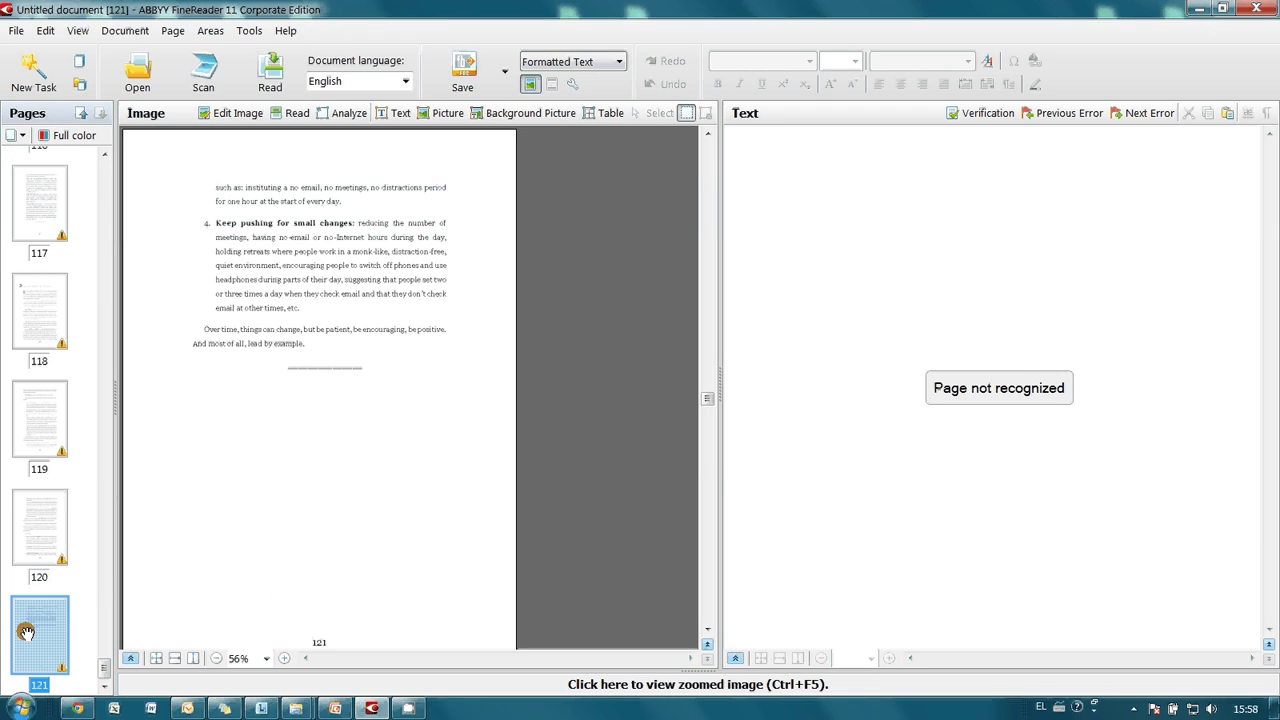
click(50, 537)
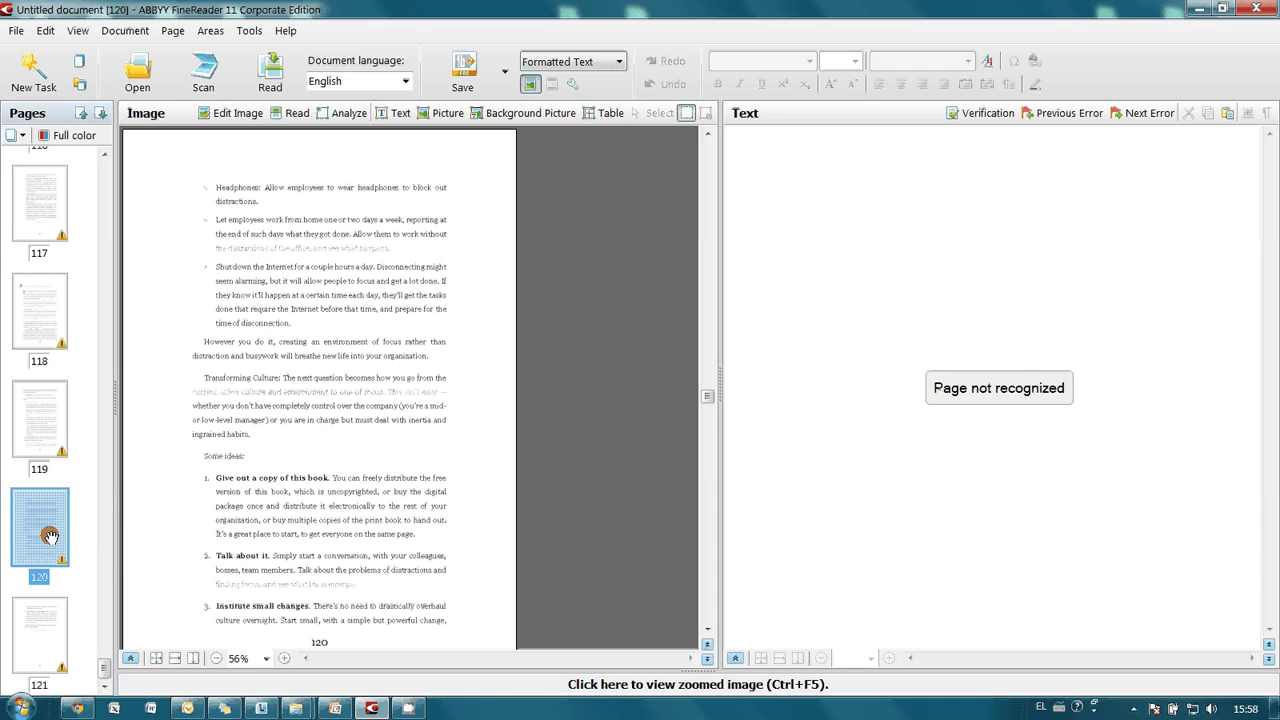
click(50, 420)
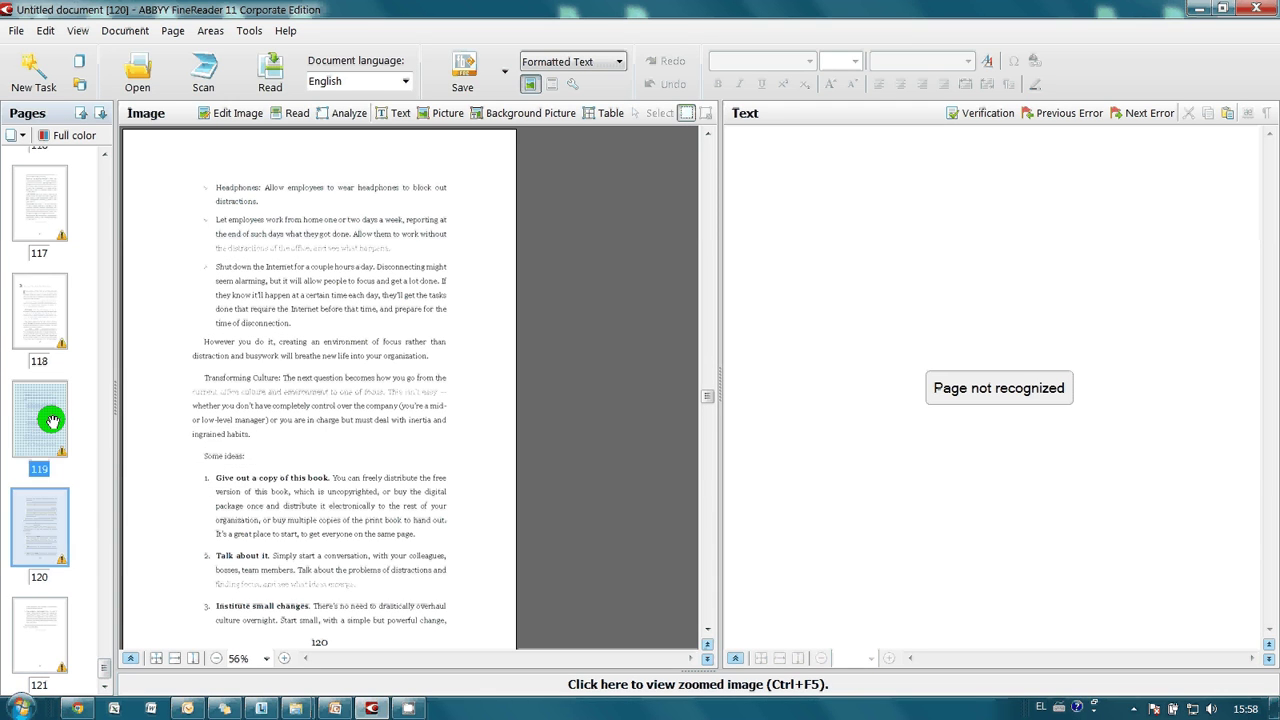
click(44, 311)
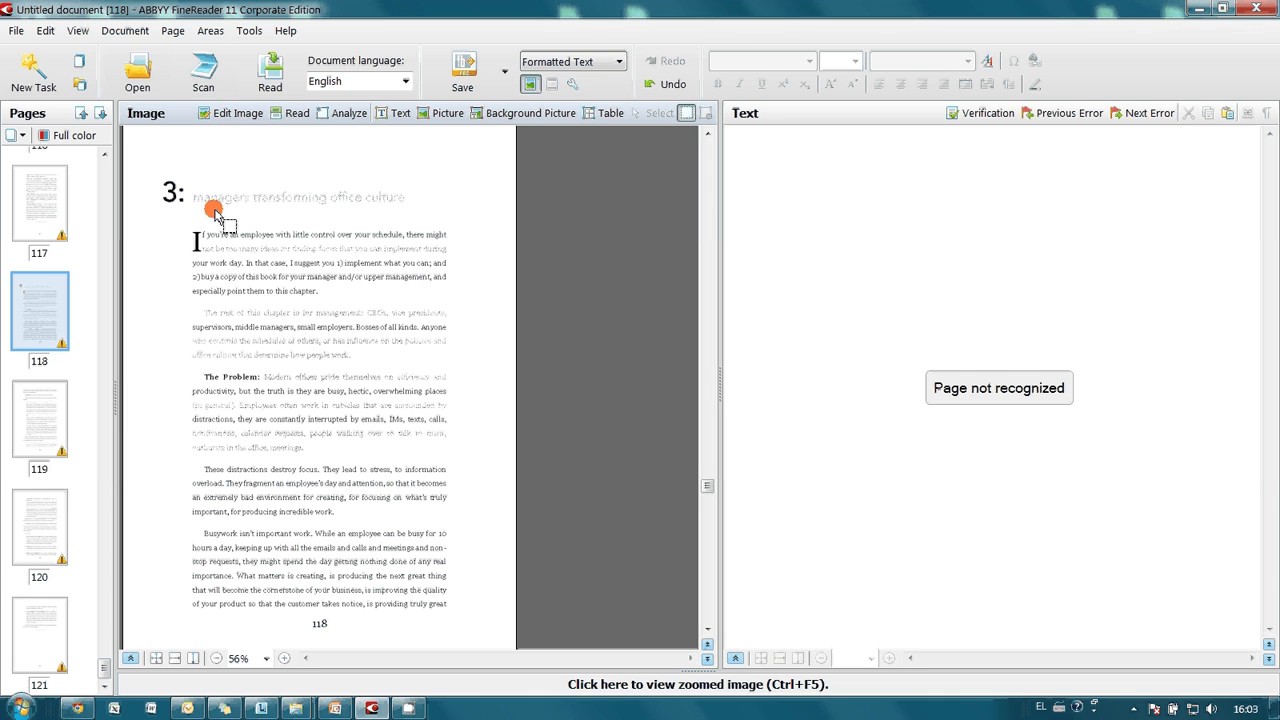
Step: Make page 118's main text a Body Text area and draw a box around page number 118
mouse_move(128, 134)
mouse_down()
mouse_move(295, 267)
mouse_move(457, 500)
mouse_move(507, 616)
mouse_up()
right_click(336, 460)
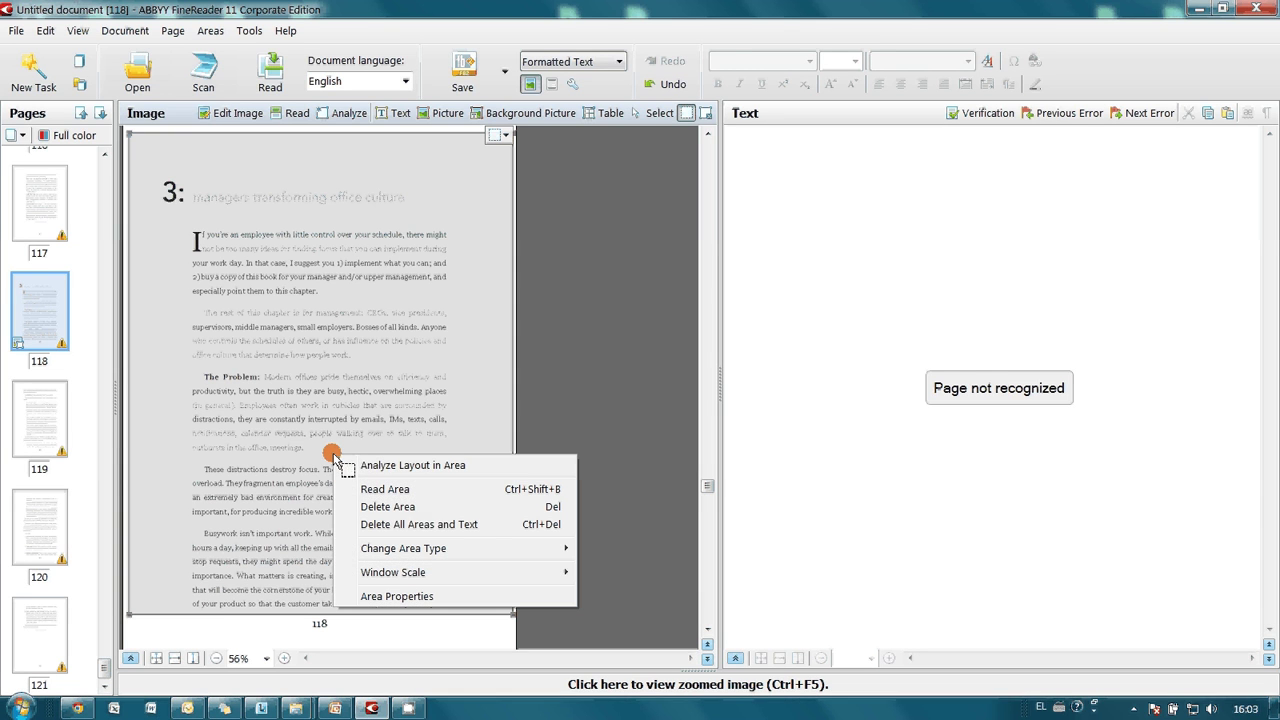
mouse_move(456, 550)
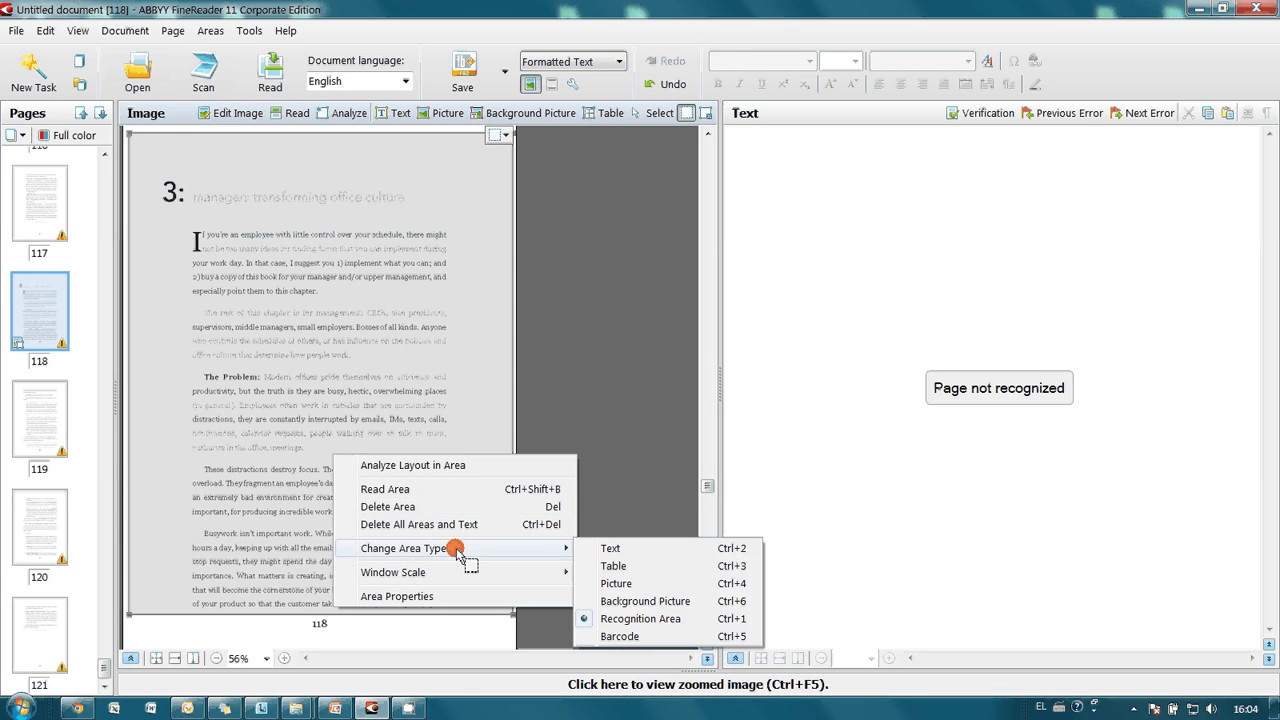
click(605, 549)
right_click(338, 376)
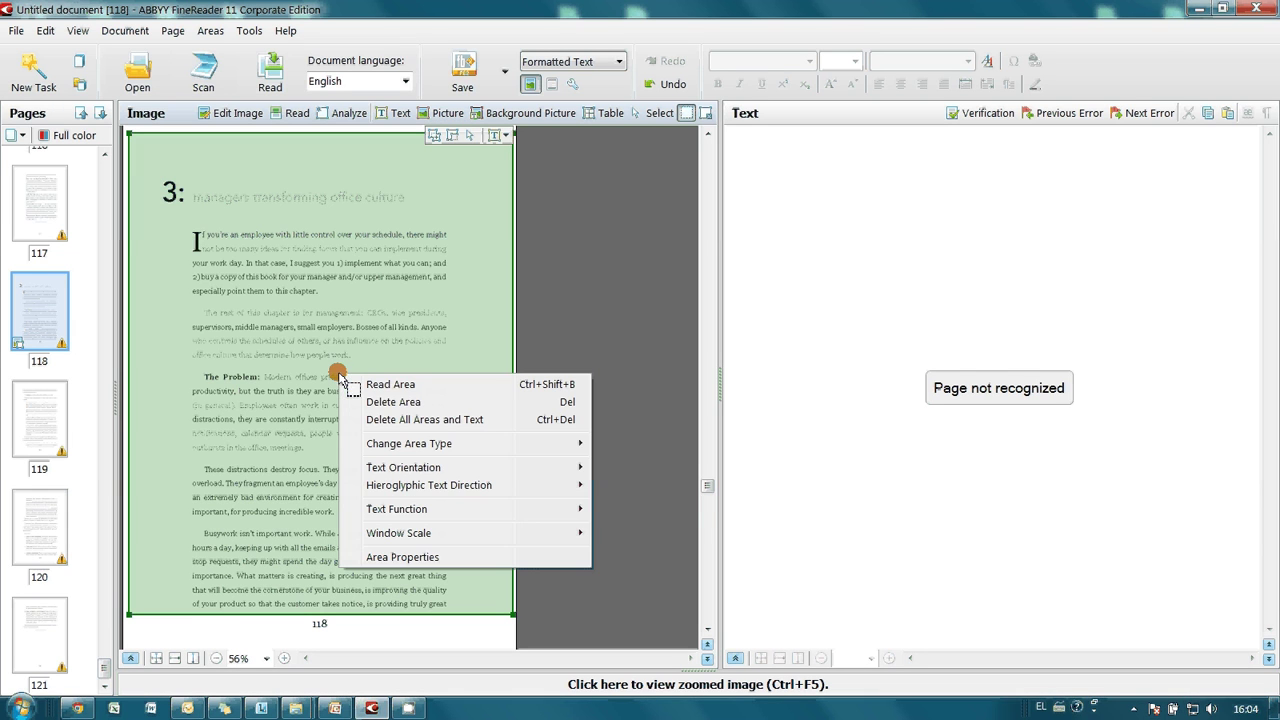
mouse_move(374, 508)
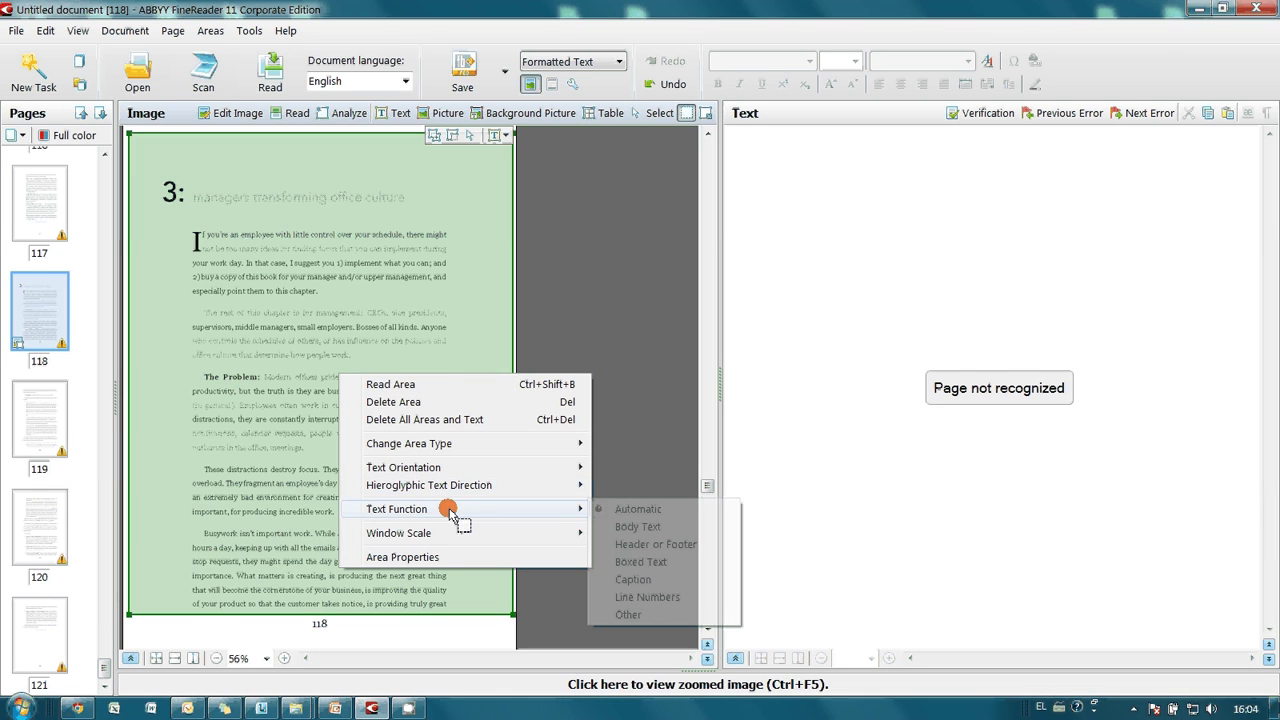
click(645, 525)
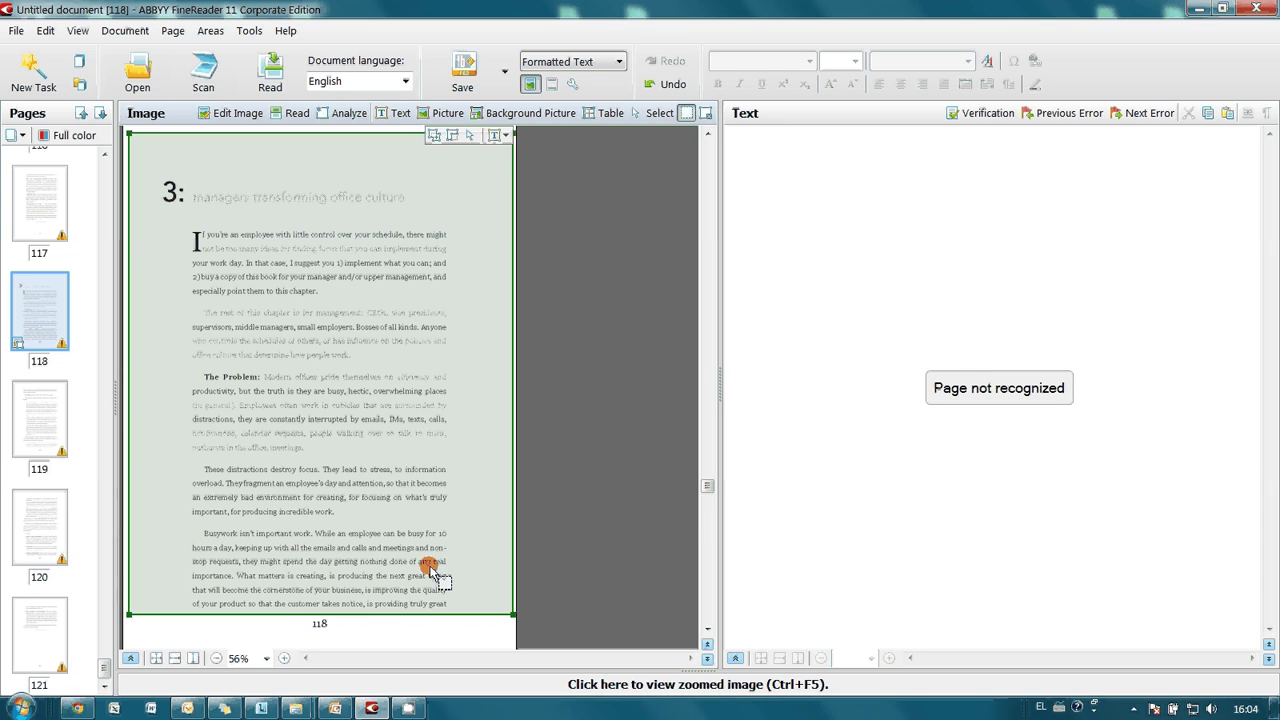
drag(130, 621, 510, 642)
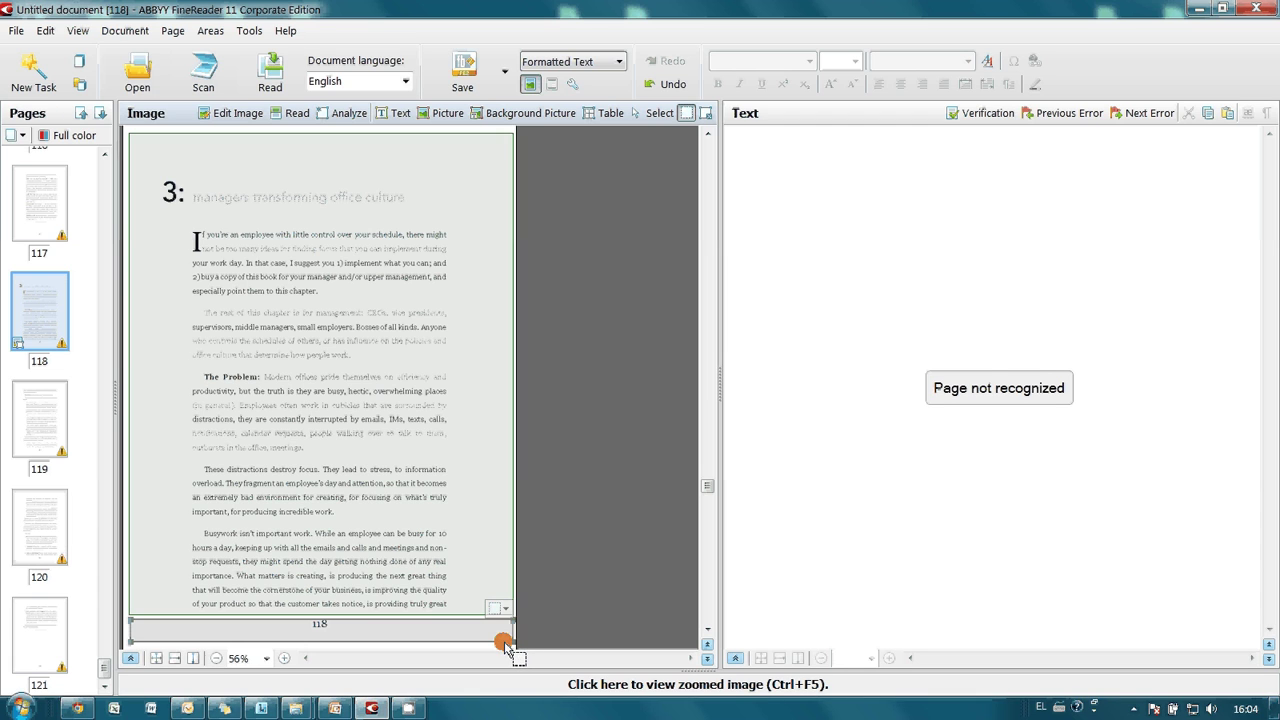
Step: Set the page-number area to type Text with the Header or Footer function
right_click(431, 625)
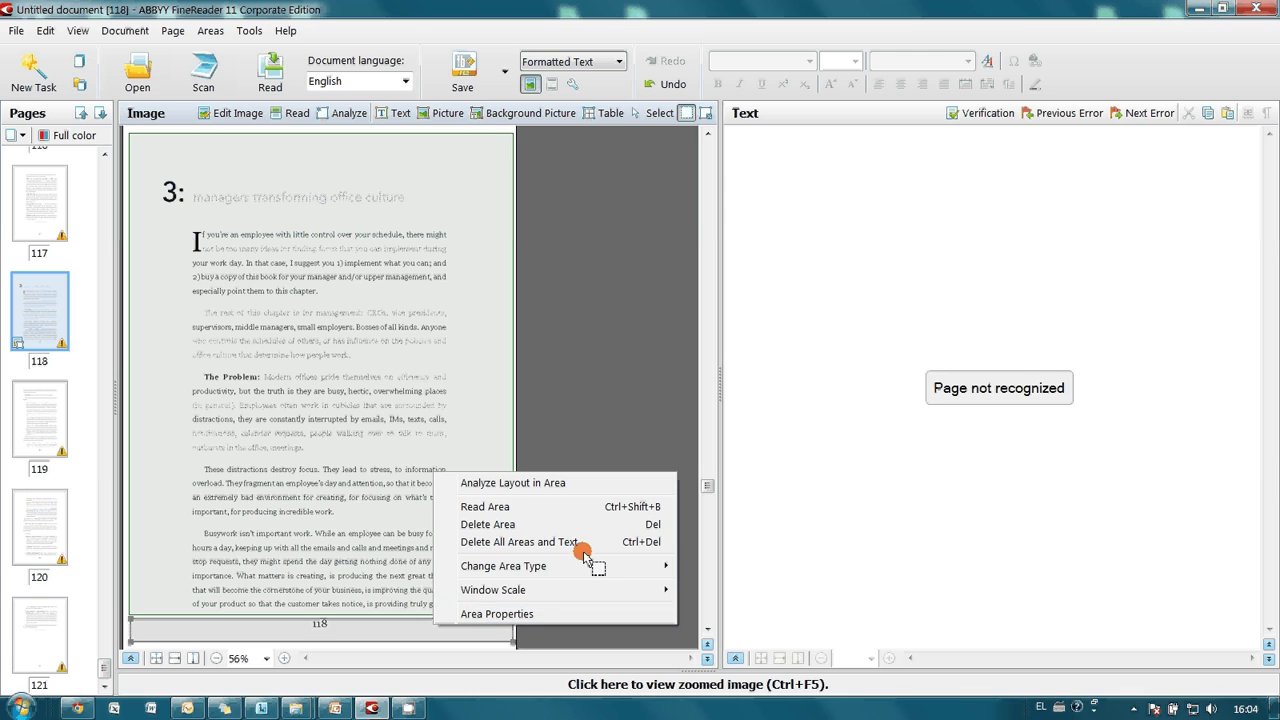
mouse_move(586, 563)
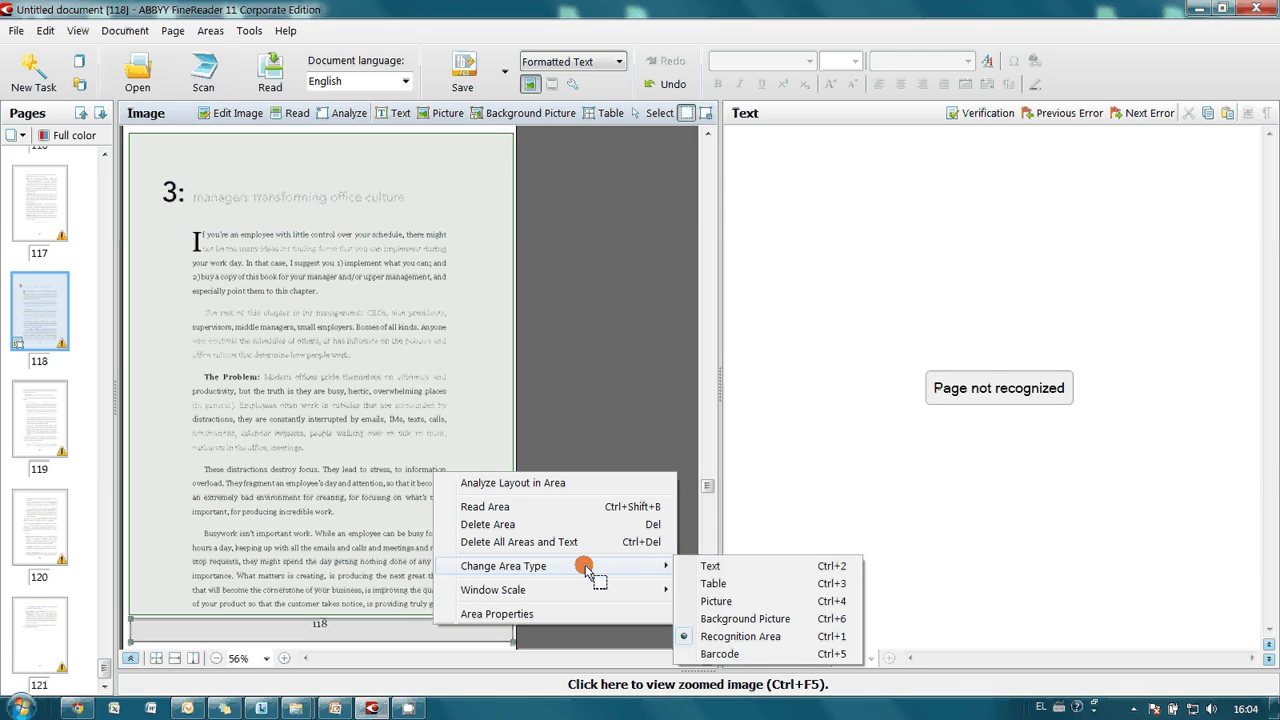
click(712, 567)
right_click(415, 627)
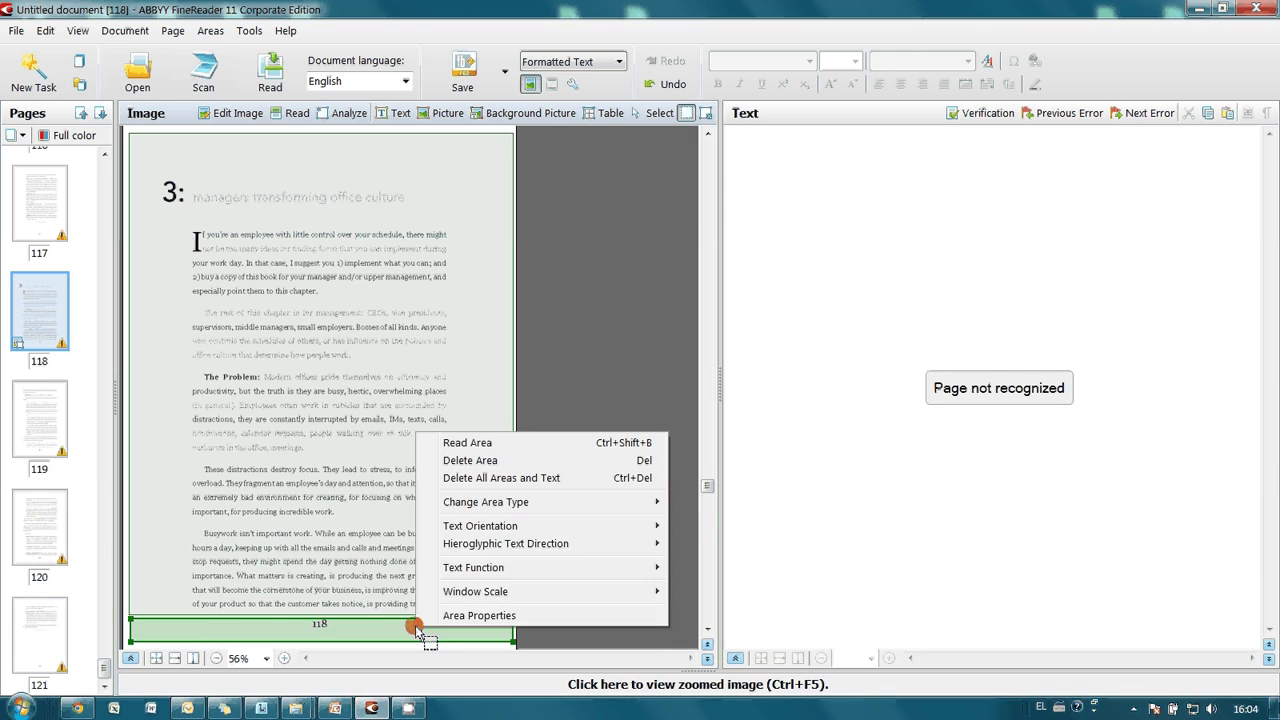
mouse_move(625, 569)
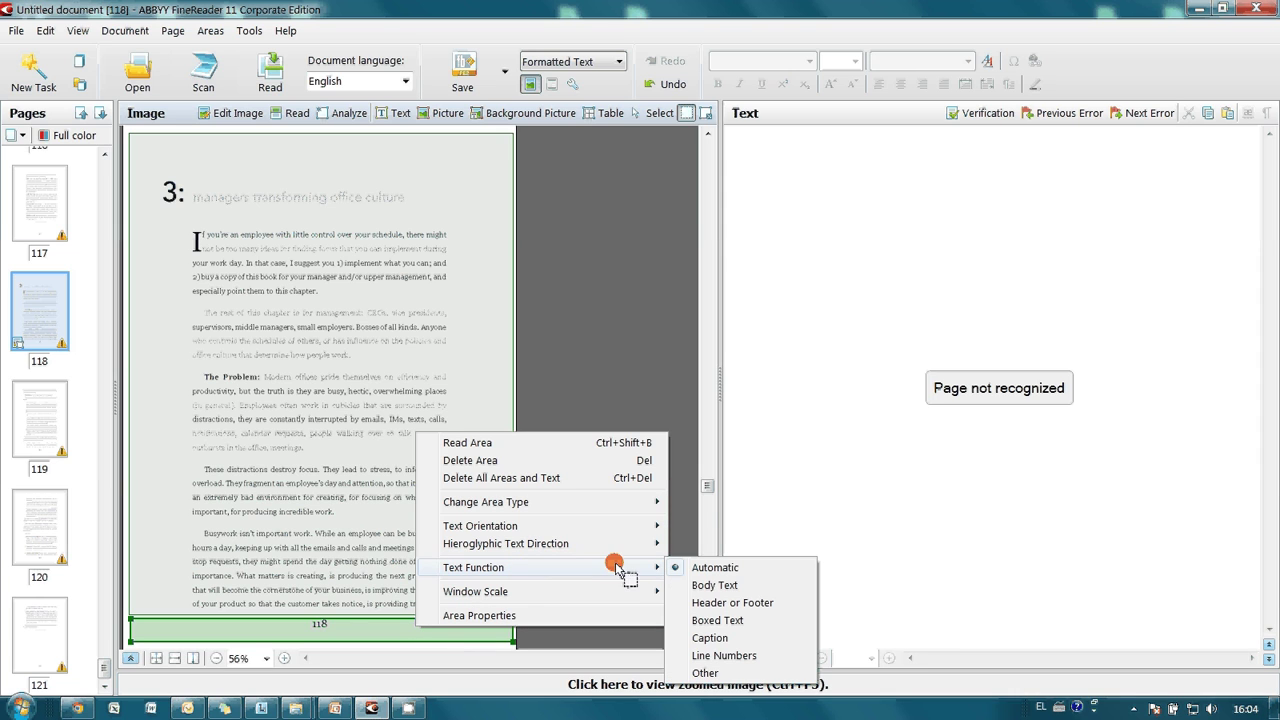
click(737, 604)
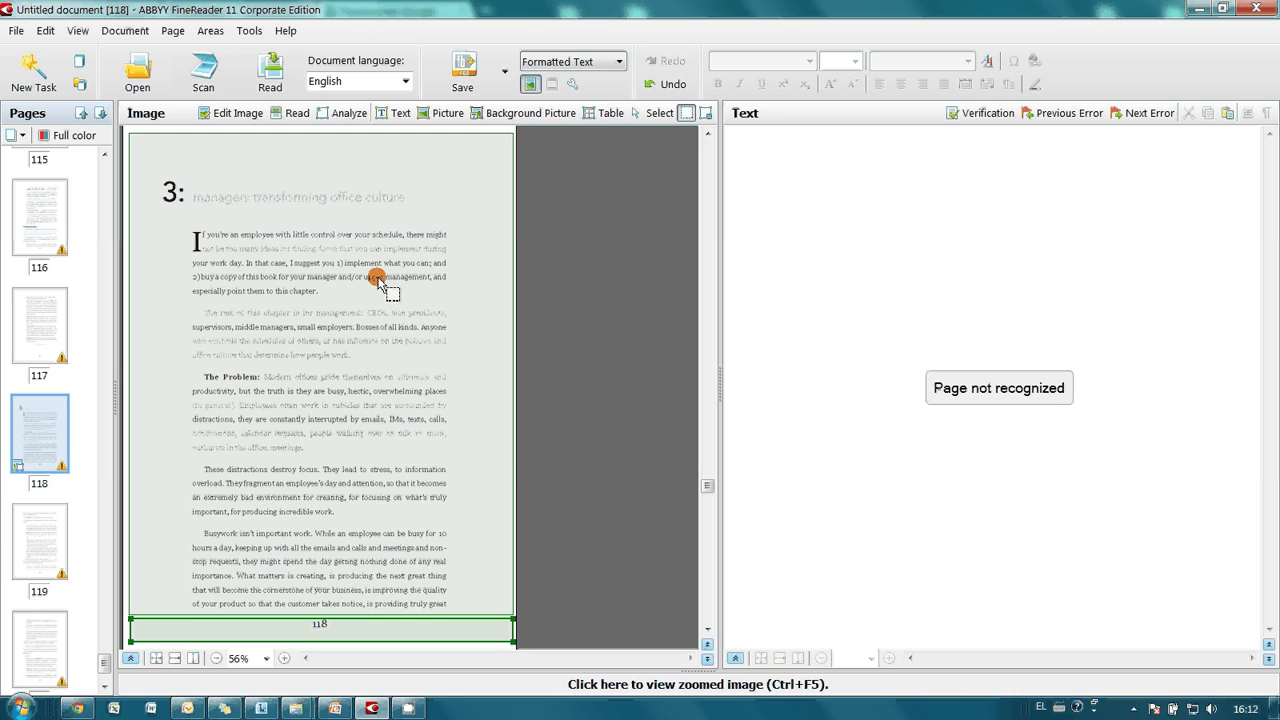
Step: Save page 118's areas as the area template 'book' on the Desktop
click(210, 30)
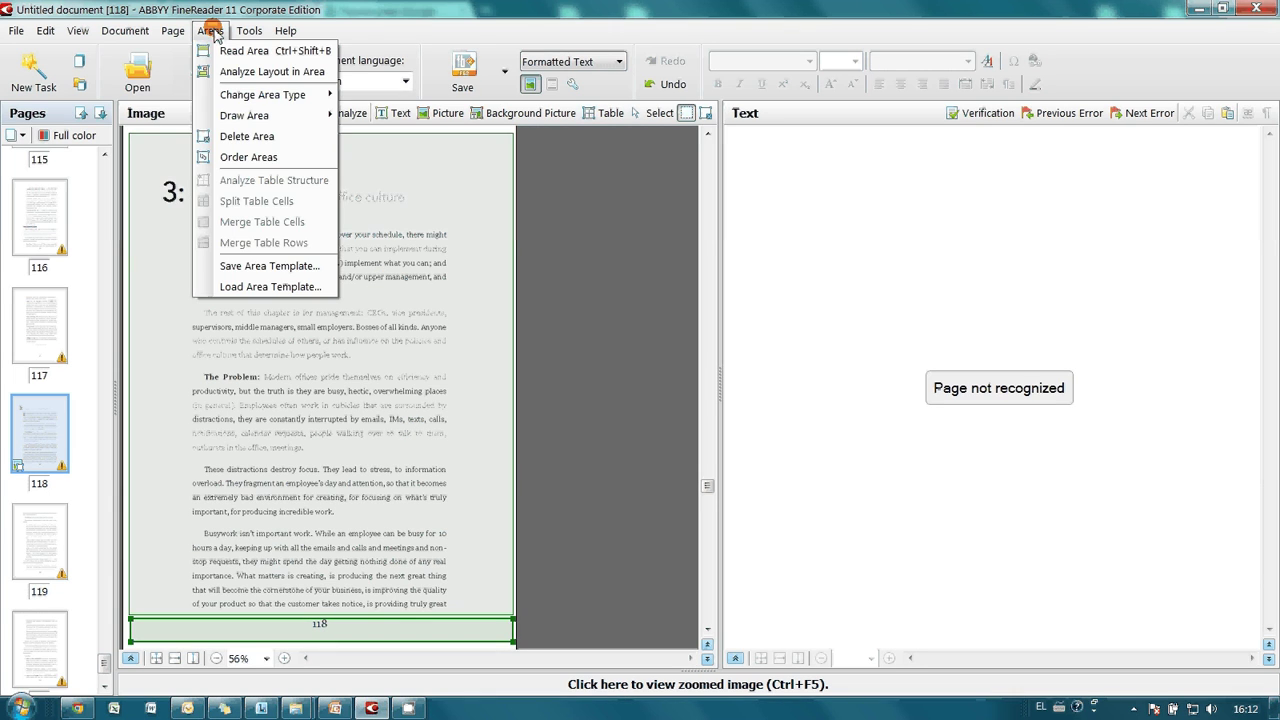
click(240, 265)
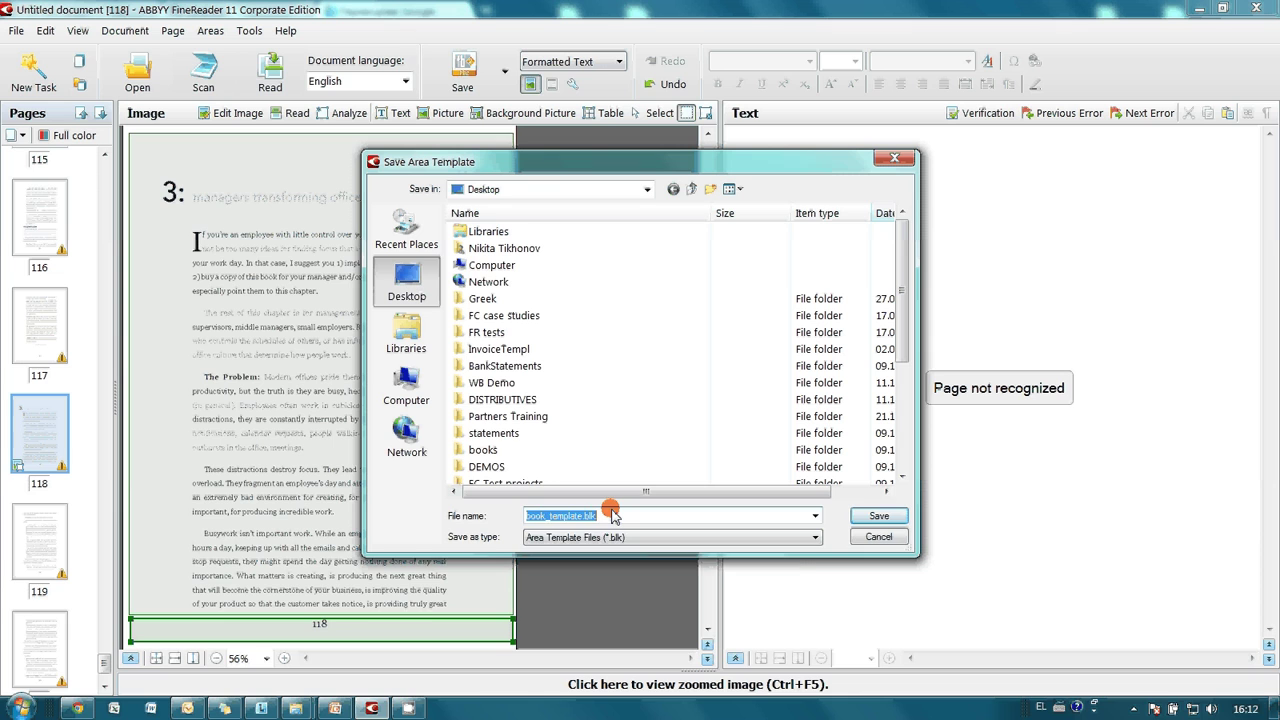
text(book)
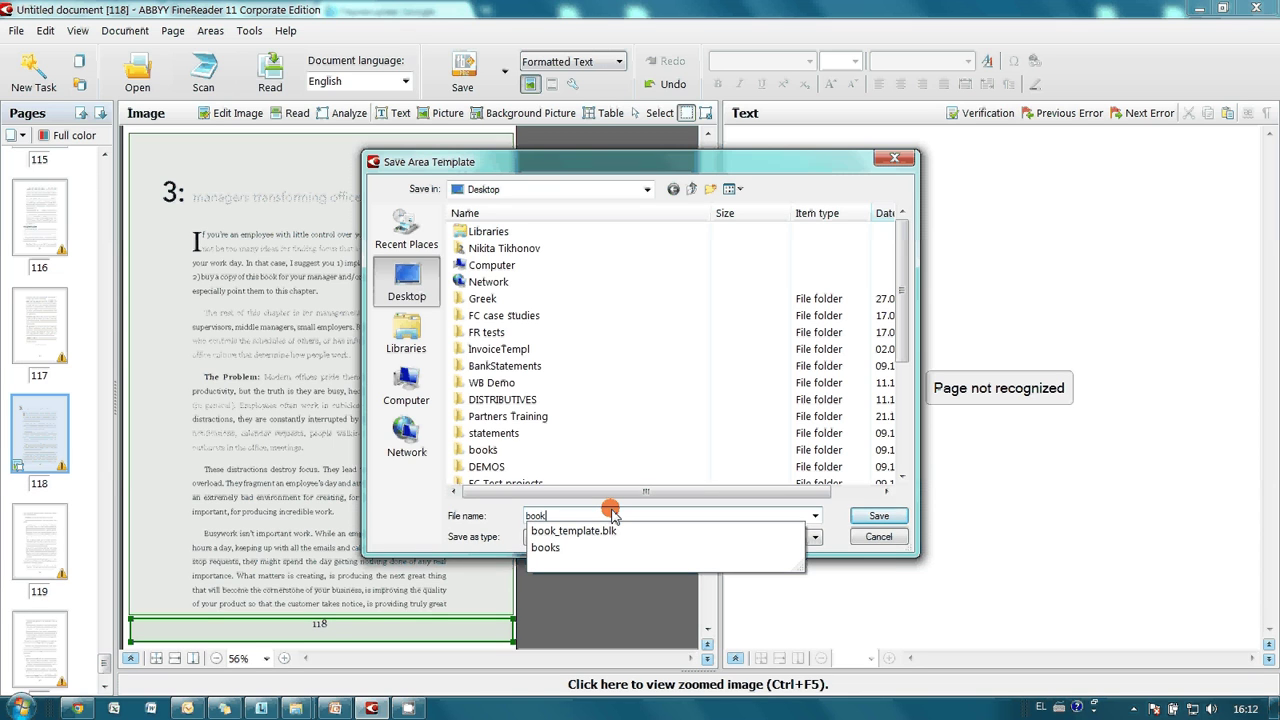
click(876, 516)
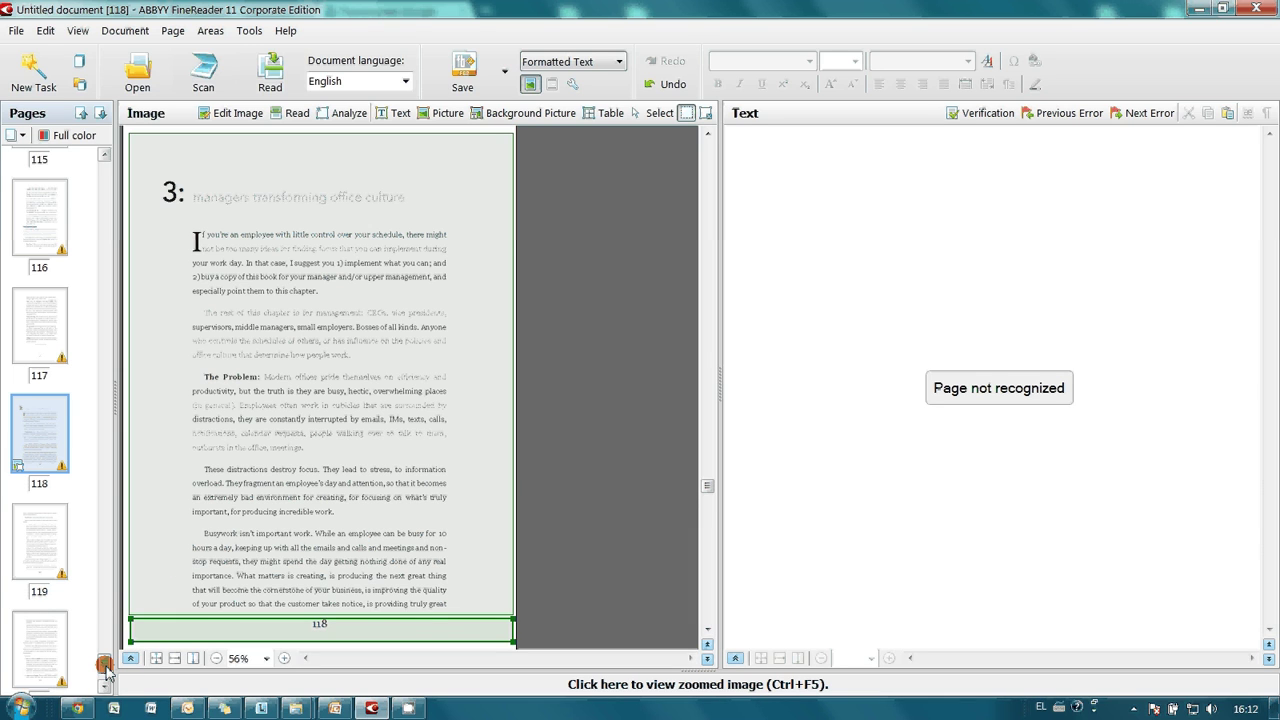
Step: Select pages 1 through 121 by Shift-selecting from the cover to the last thumbnail
drag(104, 663, 100, 150)
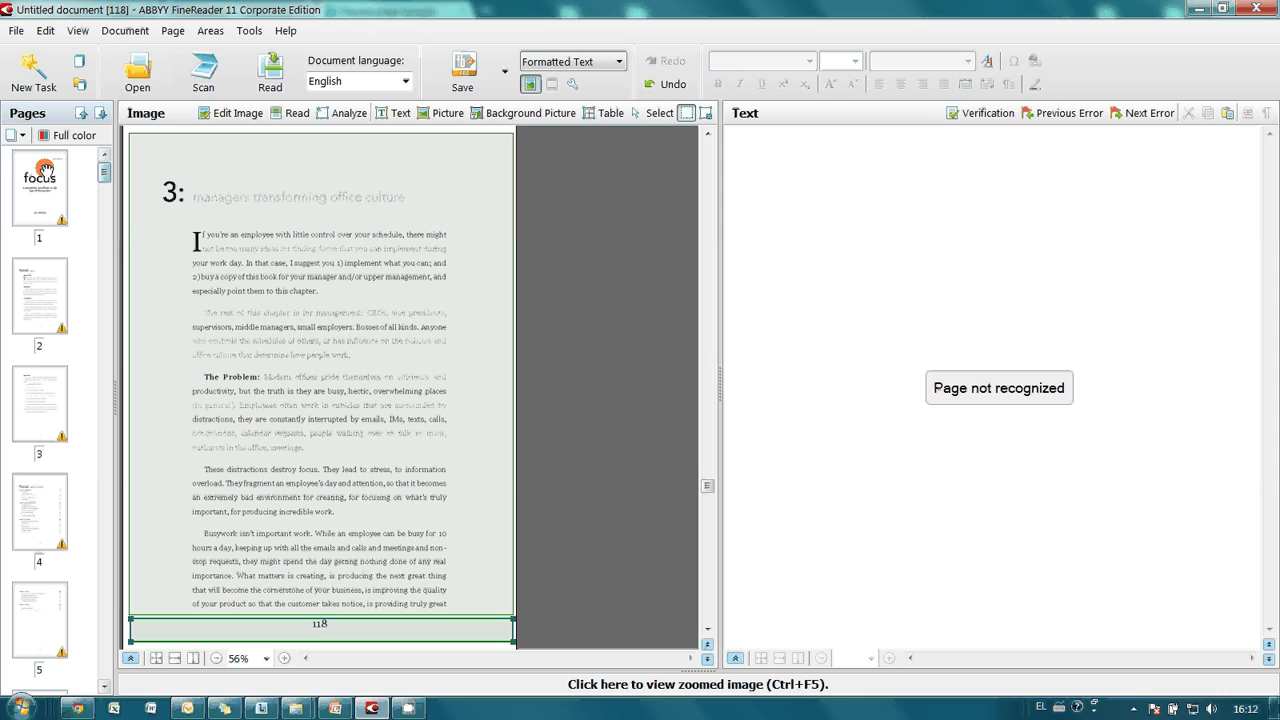
click(43, 170)
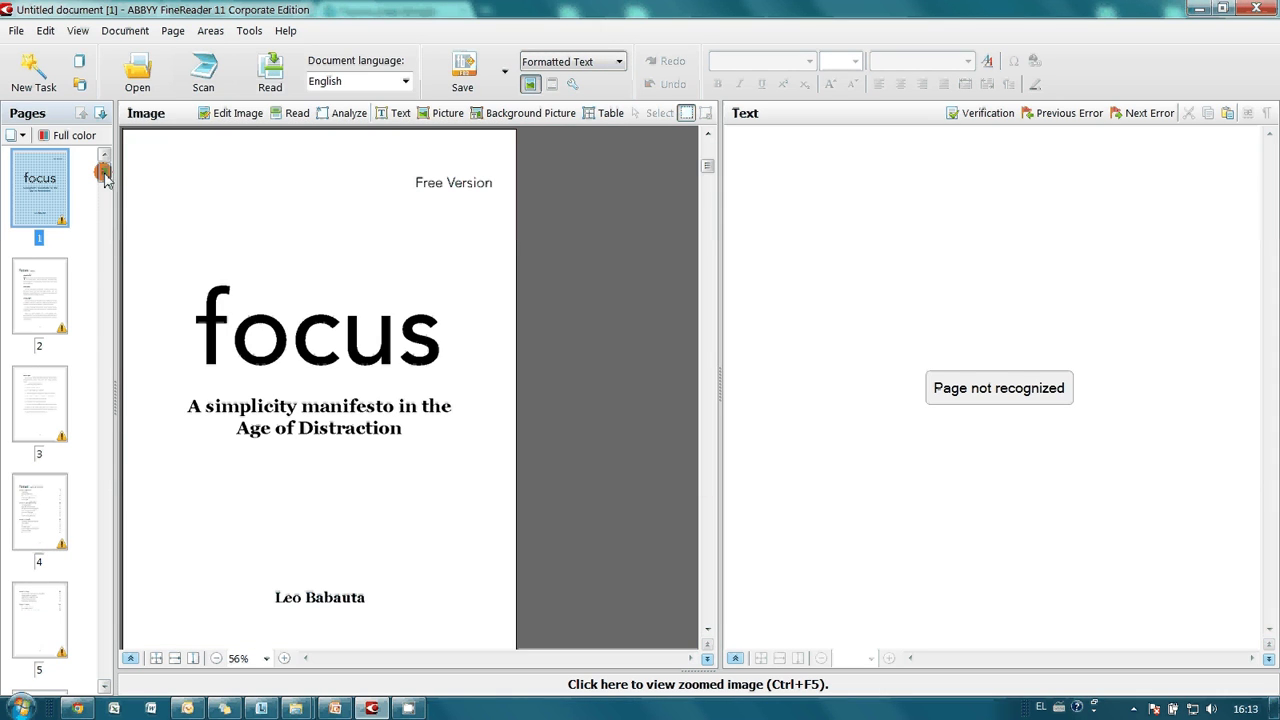
drag(104, 172, 136, 690)
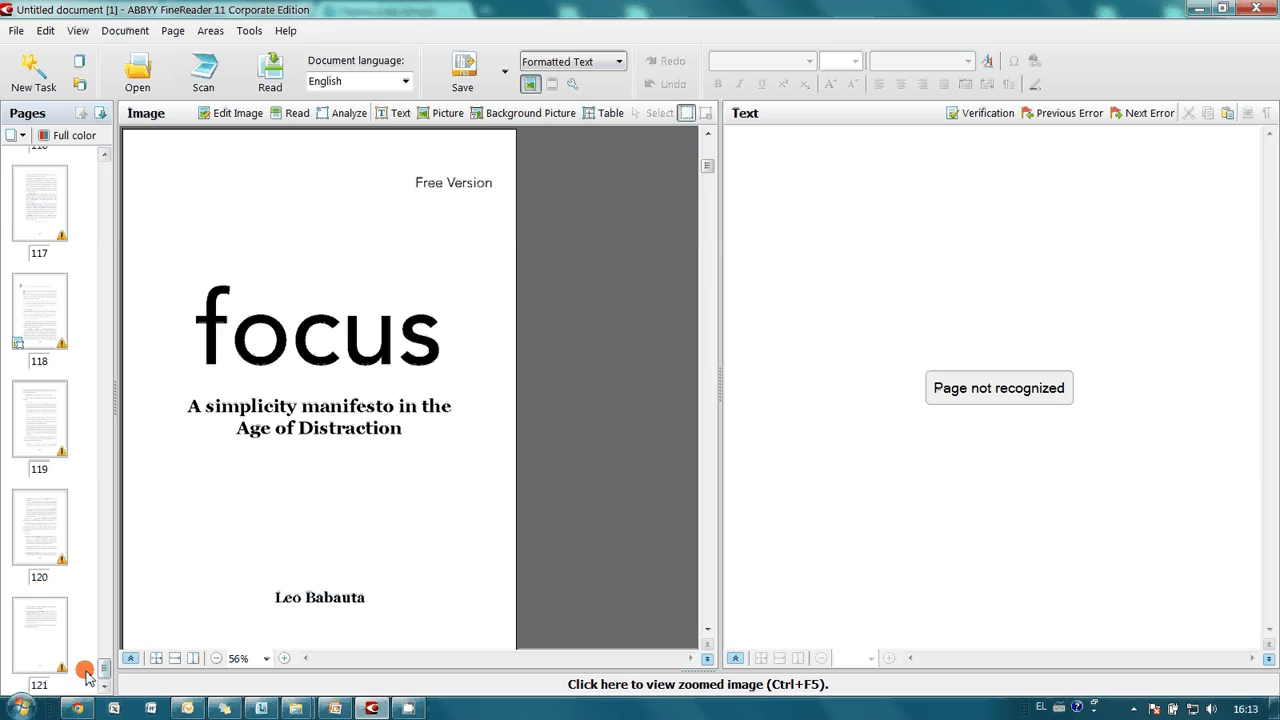
shift+click(44, 630)
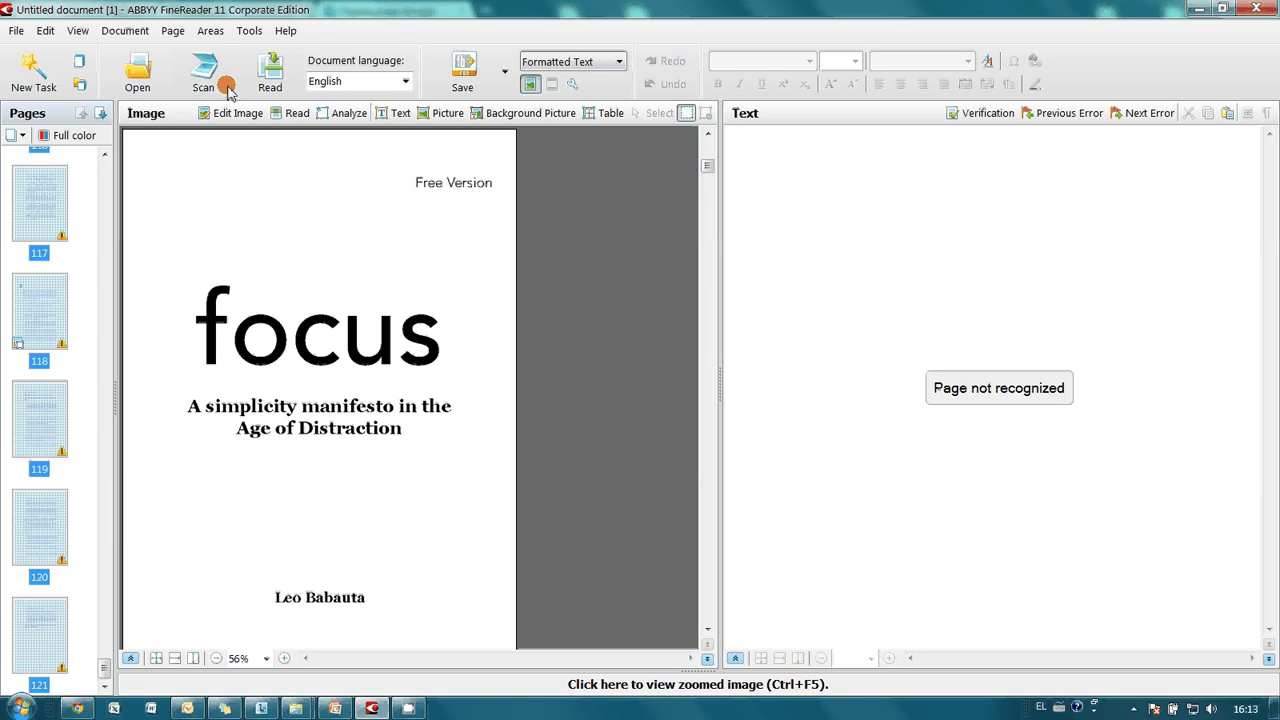
click(210, 30)
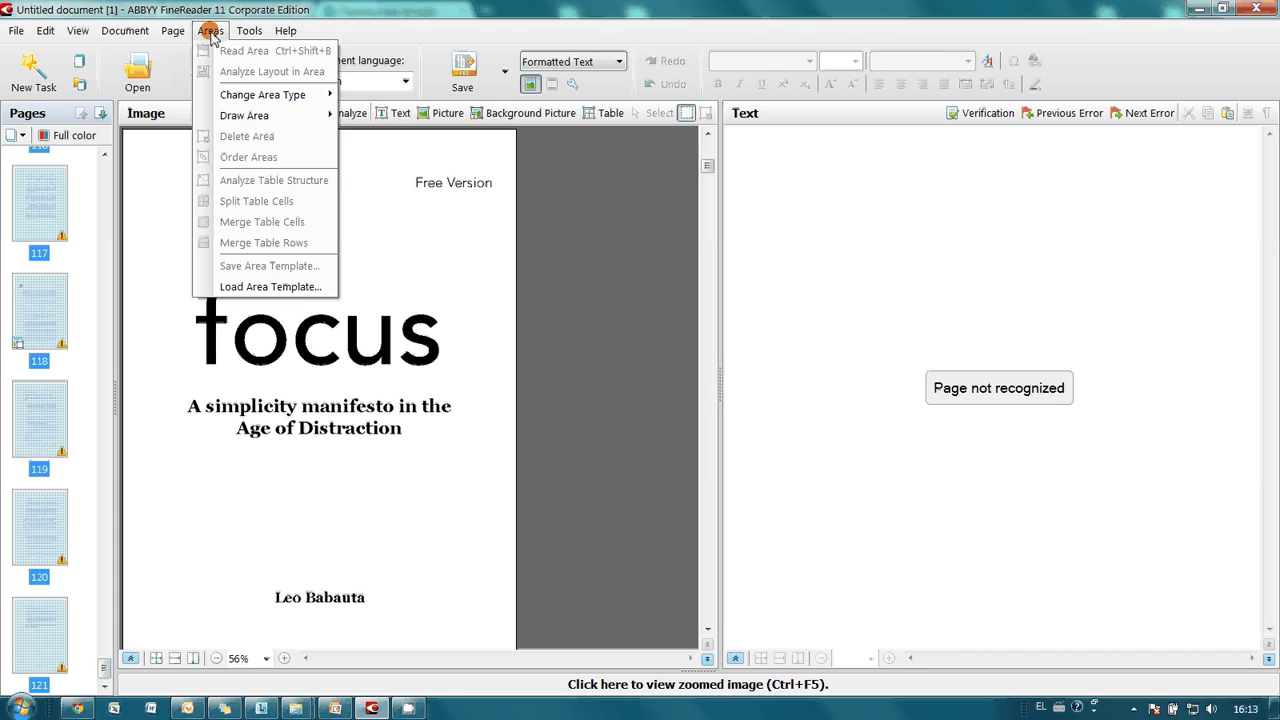
Step: Load the book.blk area template onto the selected pages, confirming replacement of page 118's areas
click(257, 286)
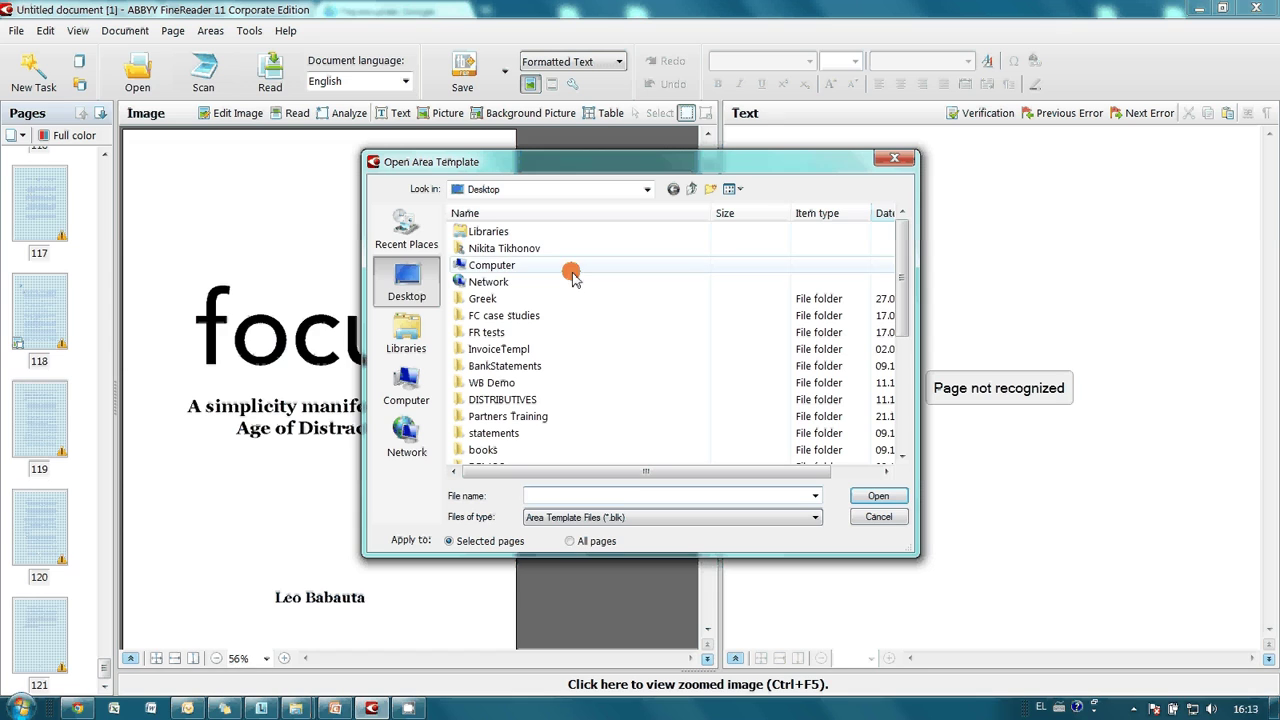
drag(900, 300, 900, 430)
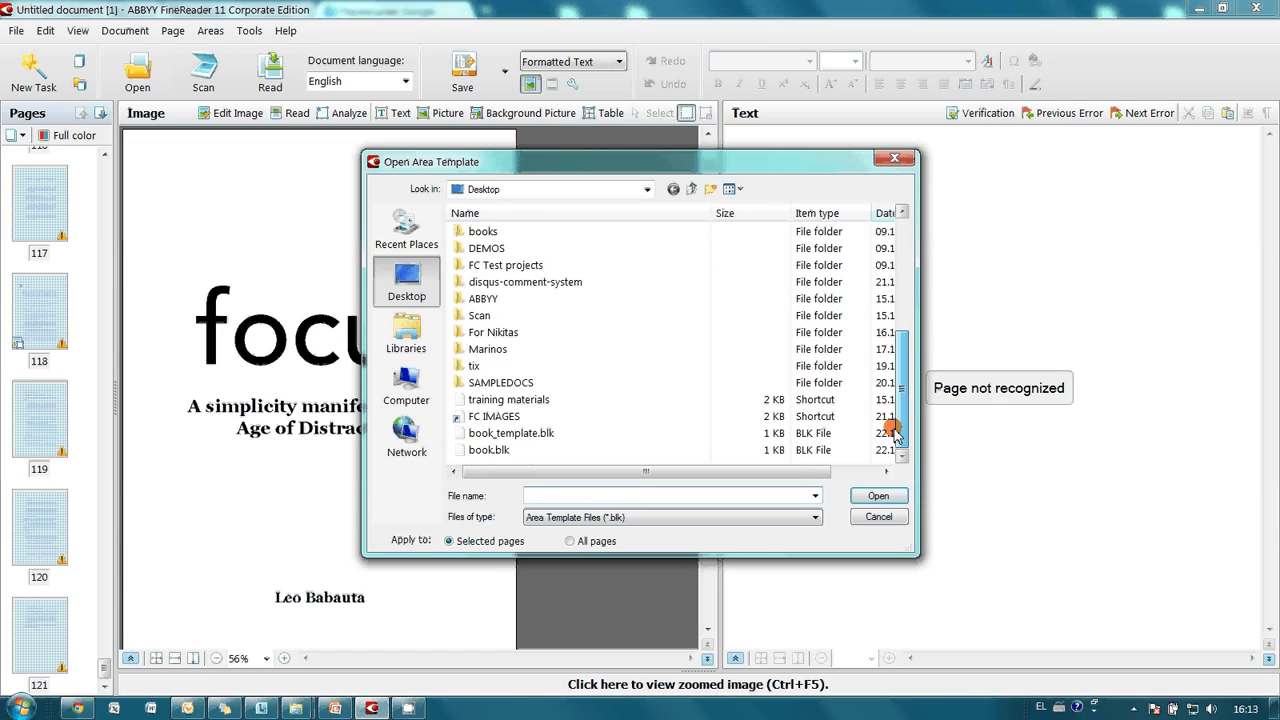
click(497, 450)
click(860, 495)
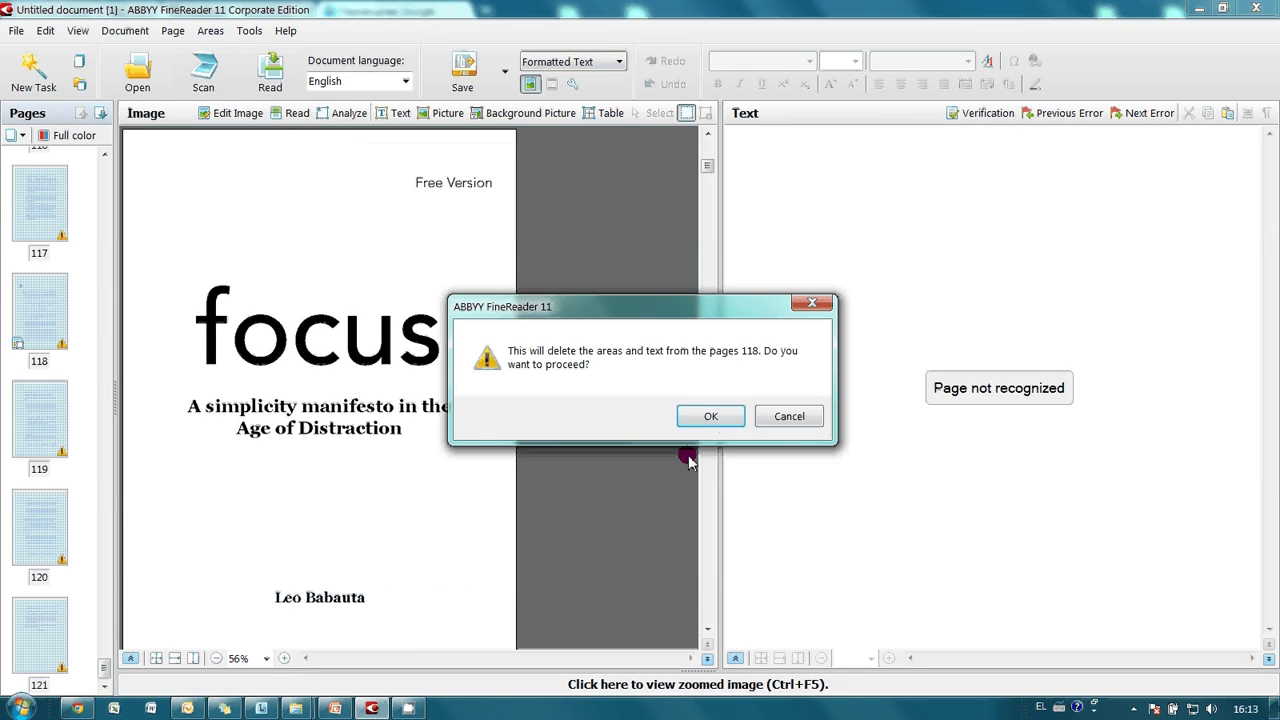
click(712, 417)
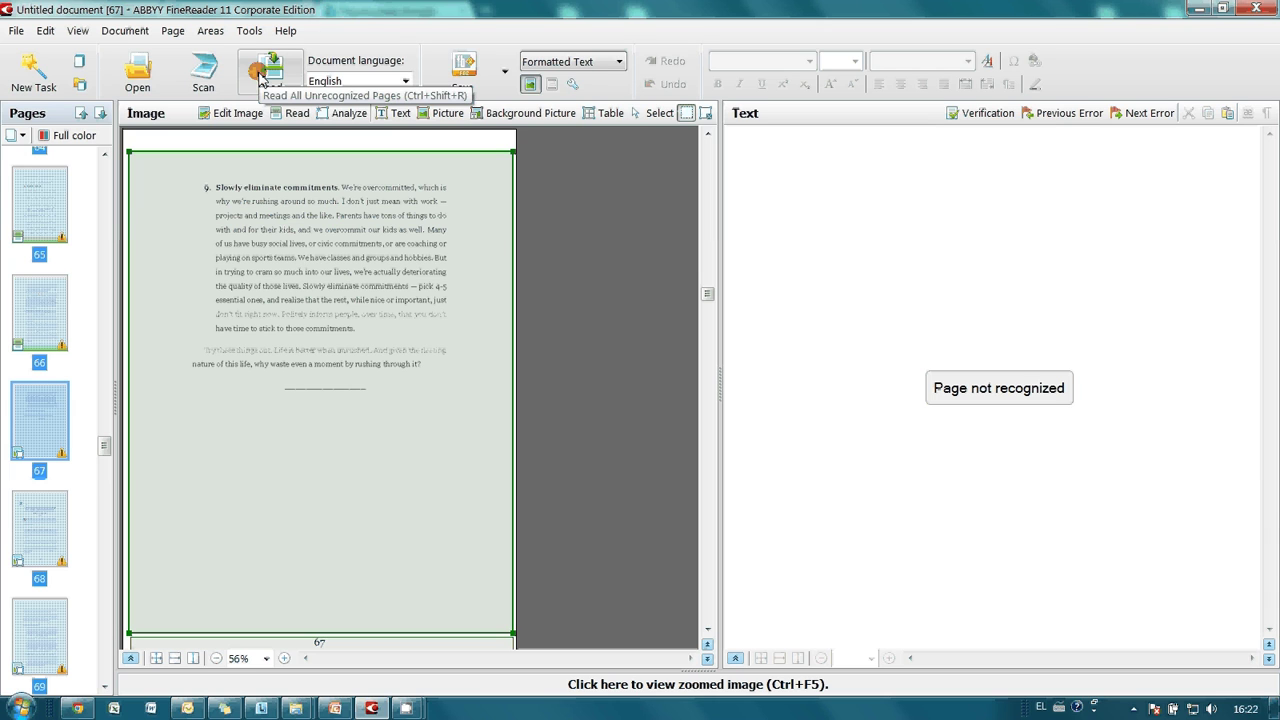
Step: Run Read to recognize all 121 unrecognized pages
click(262, 72)
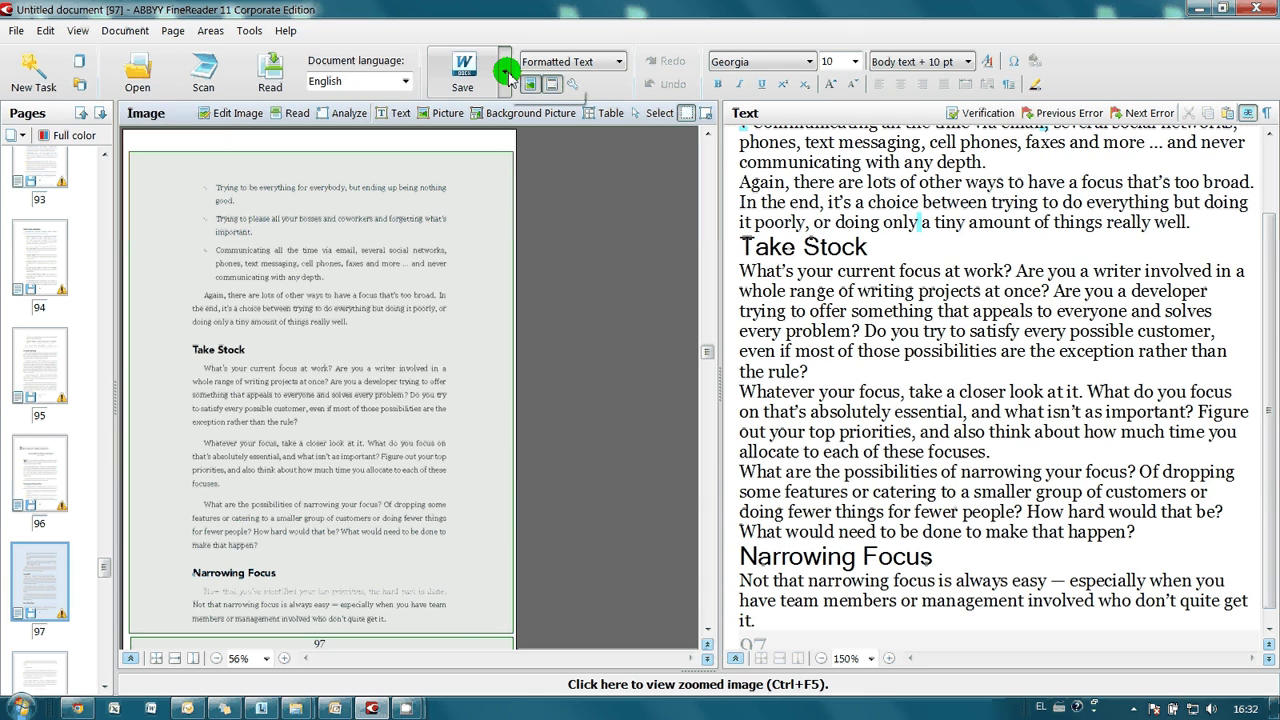
Step: Save the book as FictionBook 'focusfree.fb2' with Open document after saving turned off
click(505, 72)
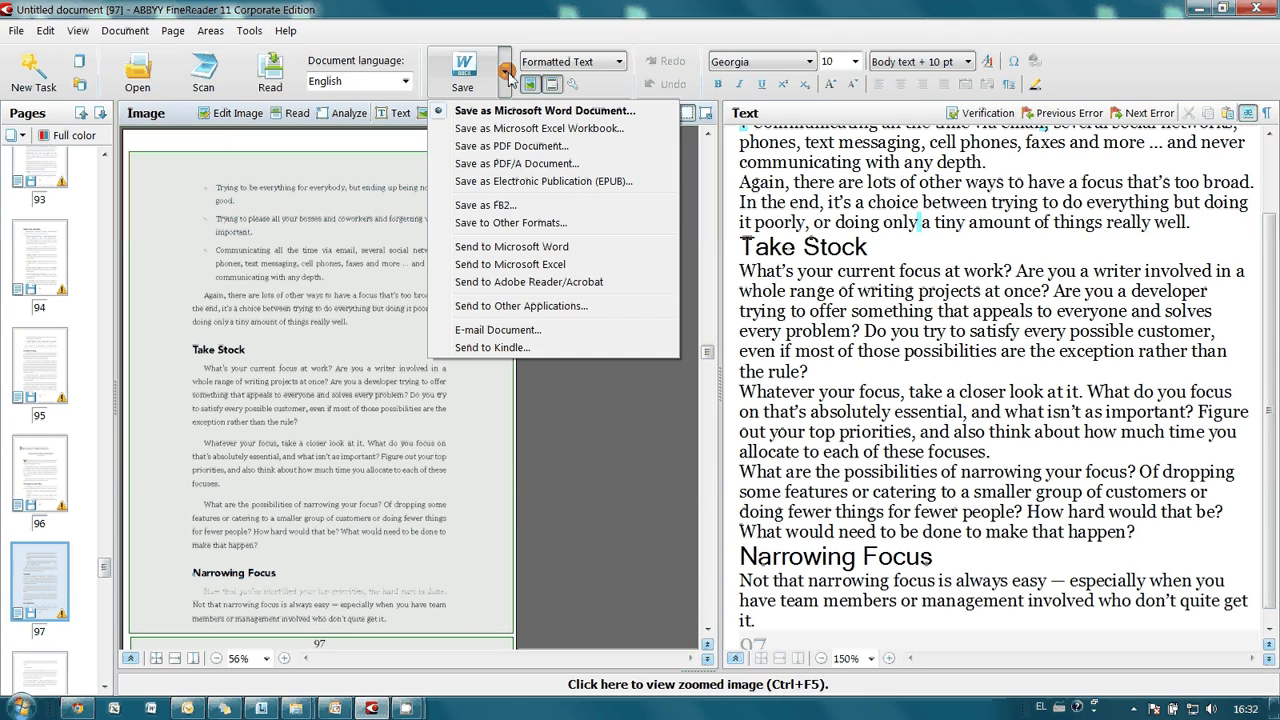
click(491, 222)
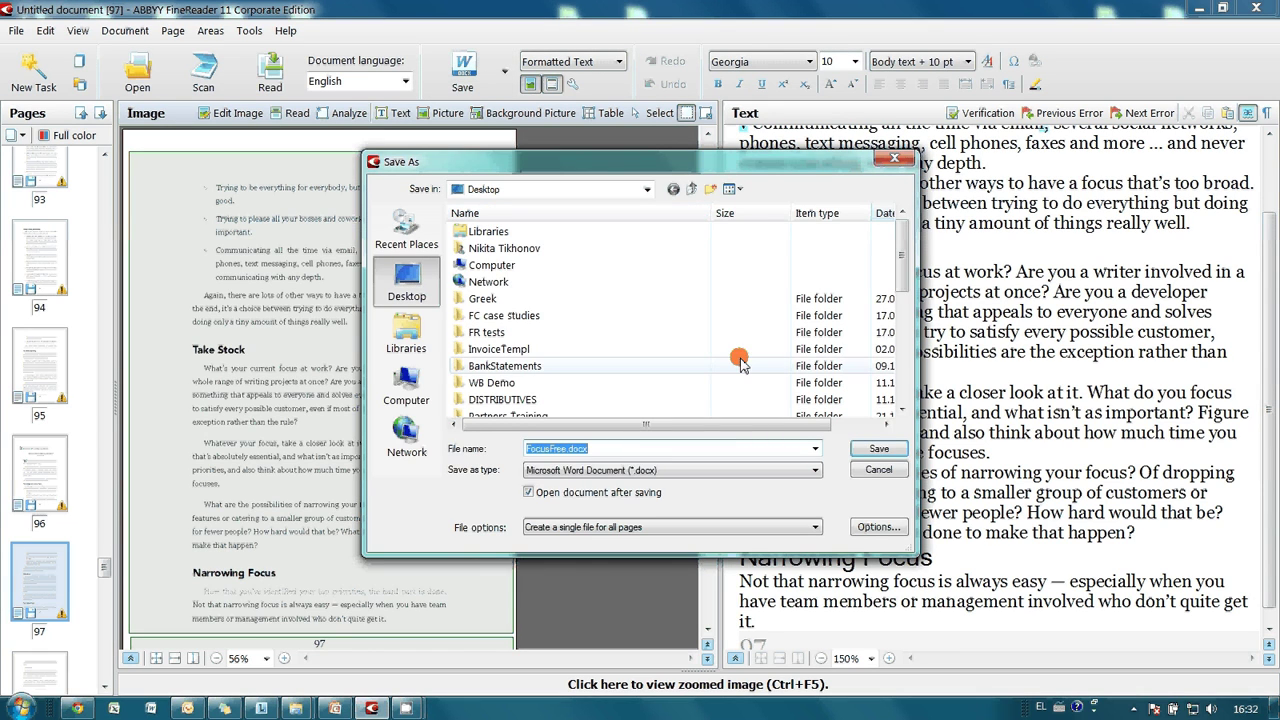
click(812, 472)
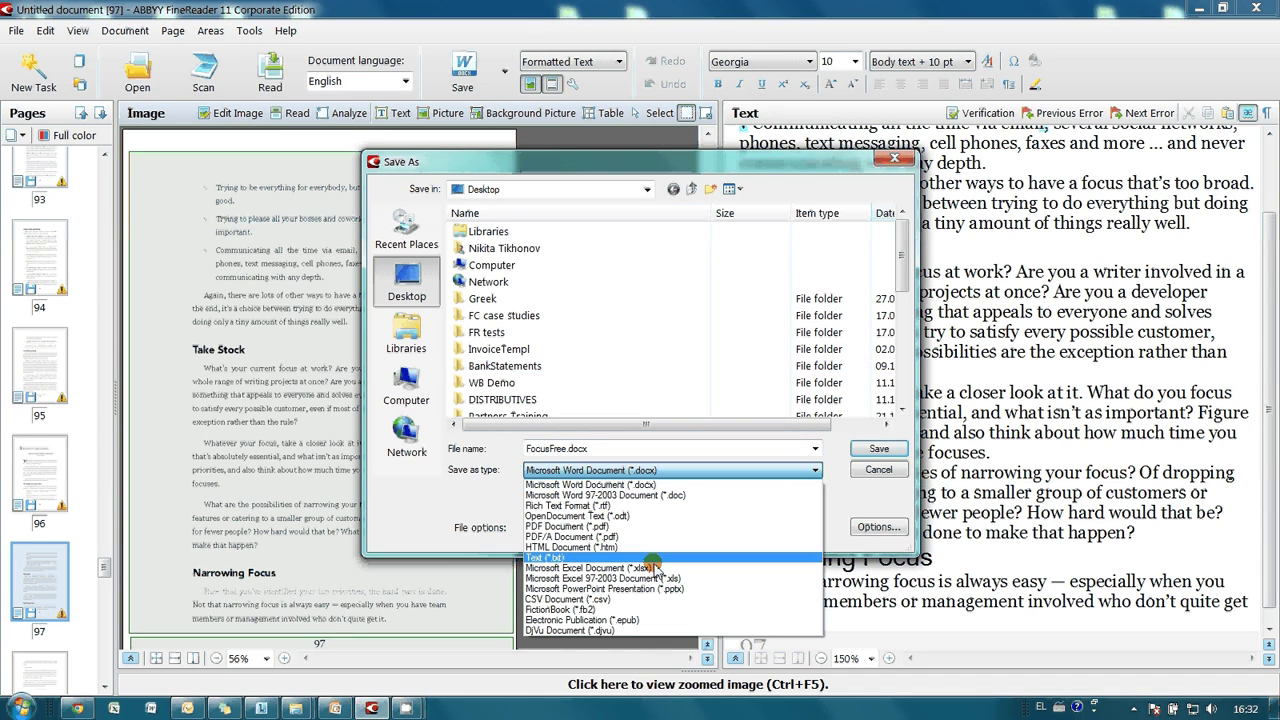
click(604, 609)
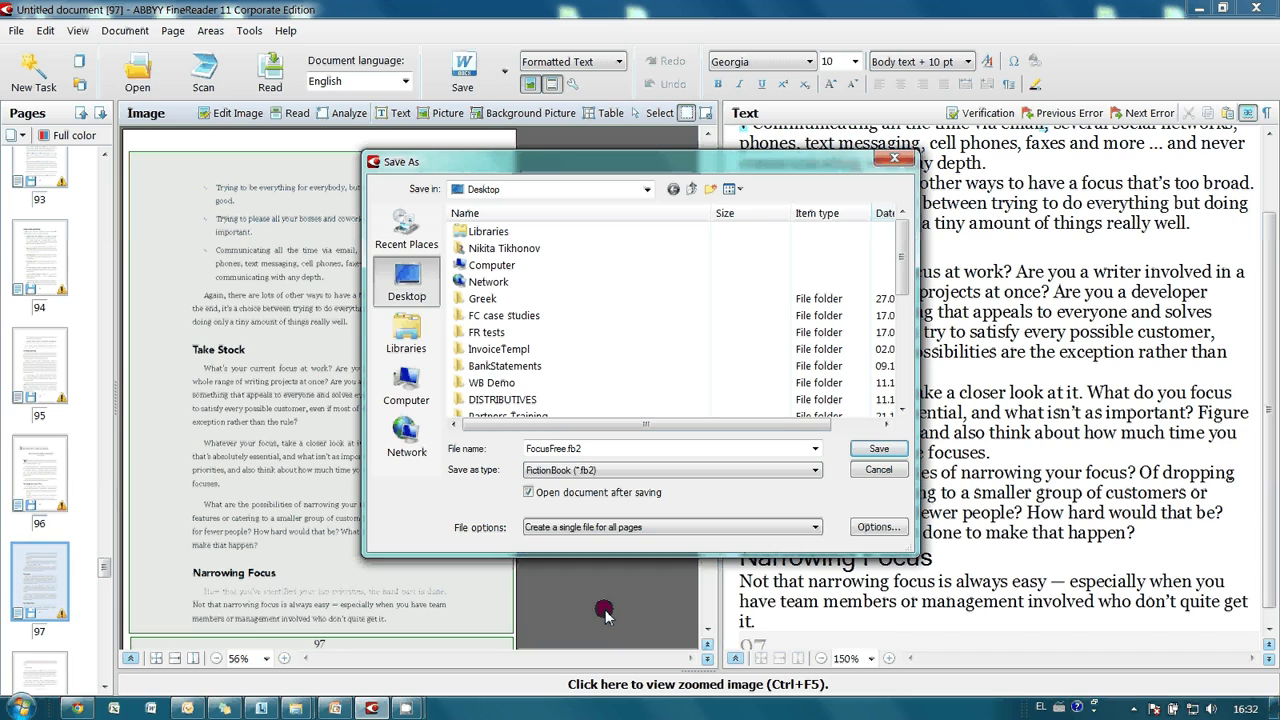
click(613, 493)
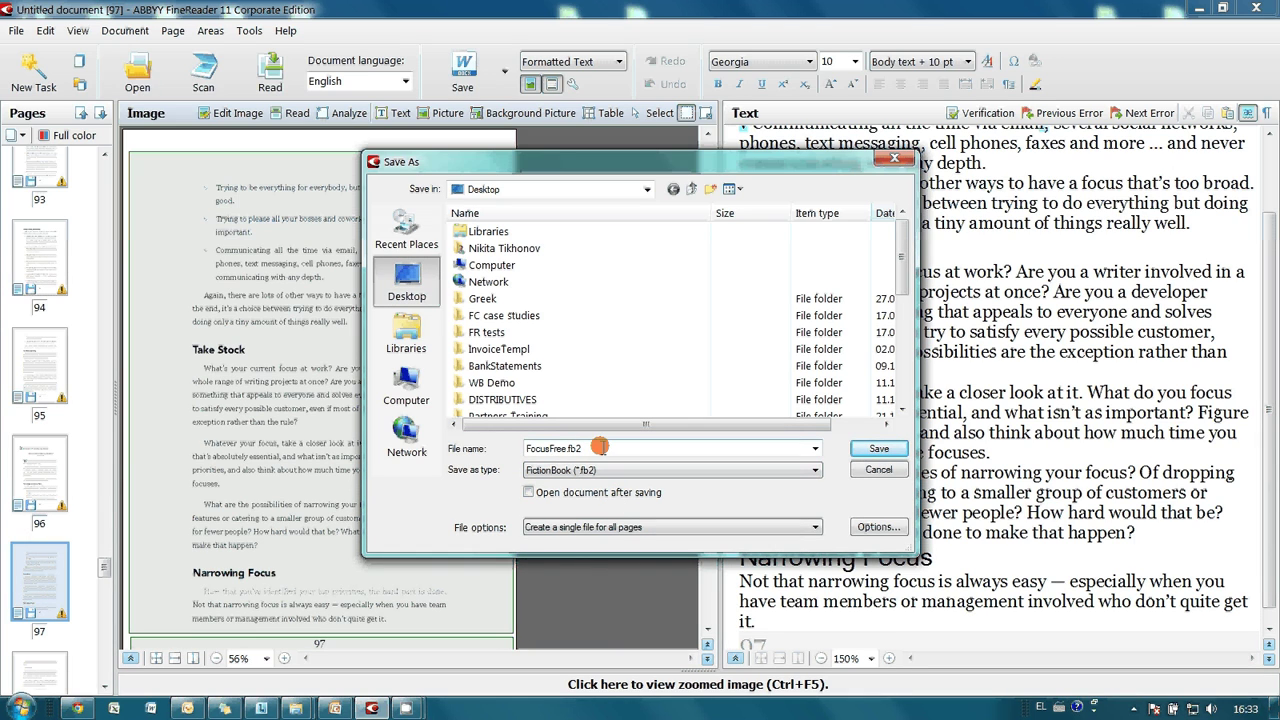
click(424, 455)
text(fo)
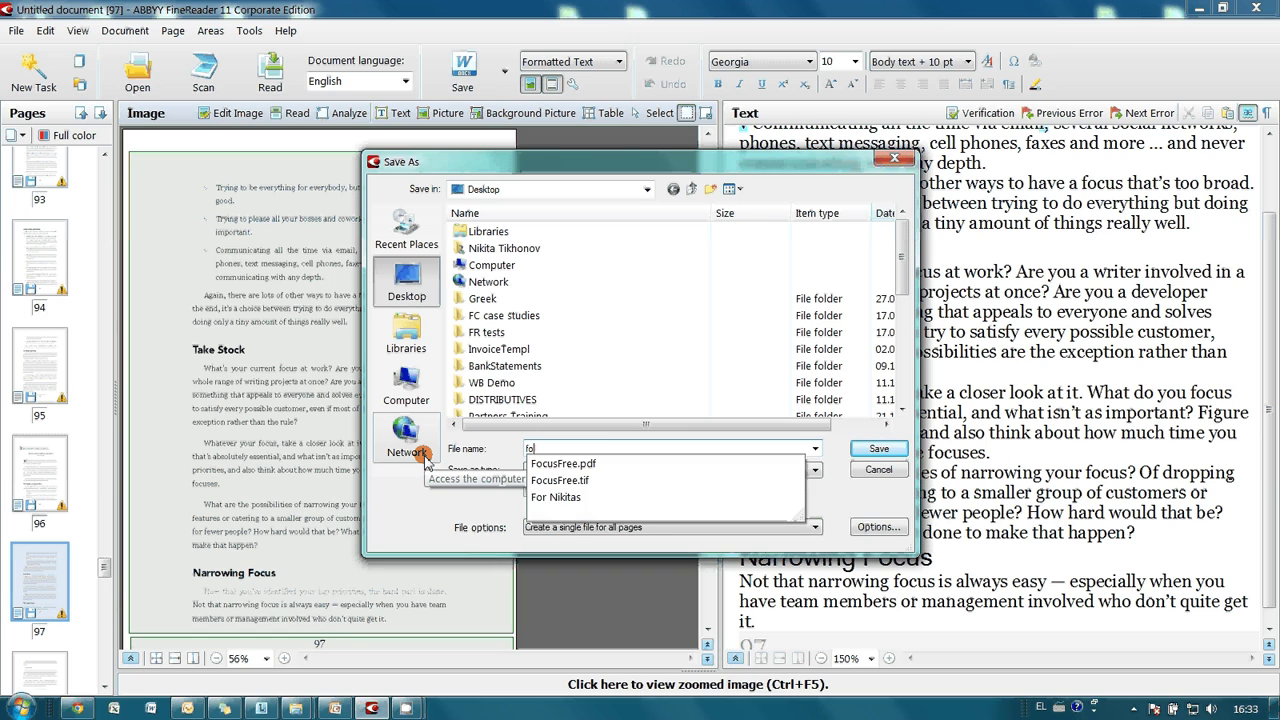
text(cusf)
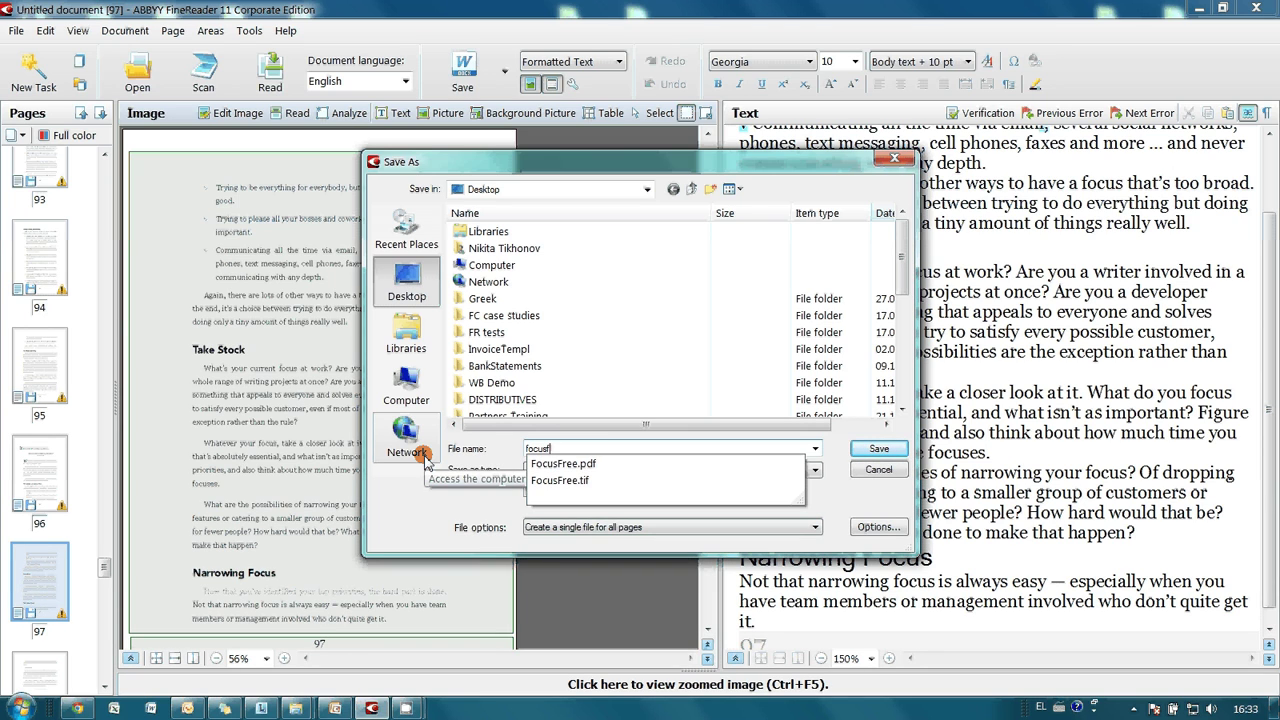
text(ree)
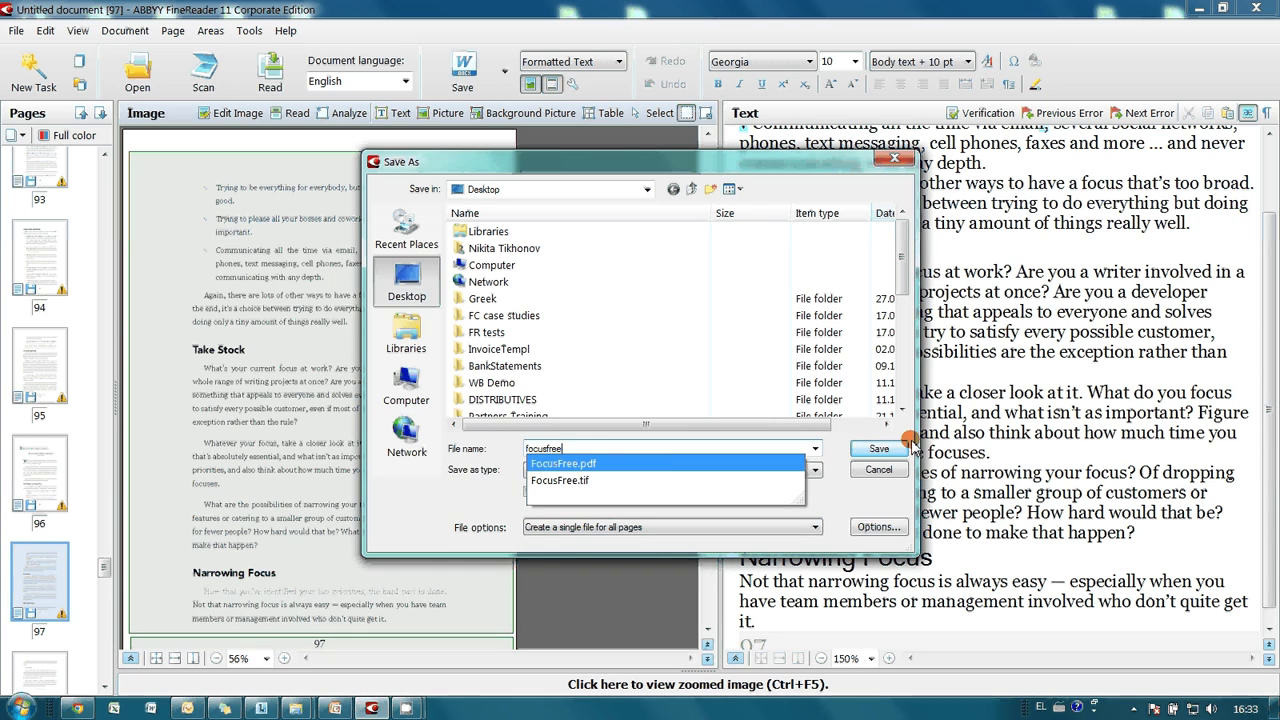
click(878, 449)
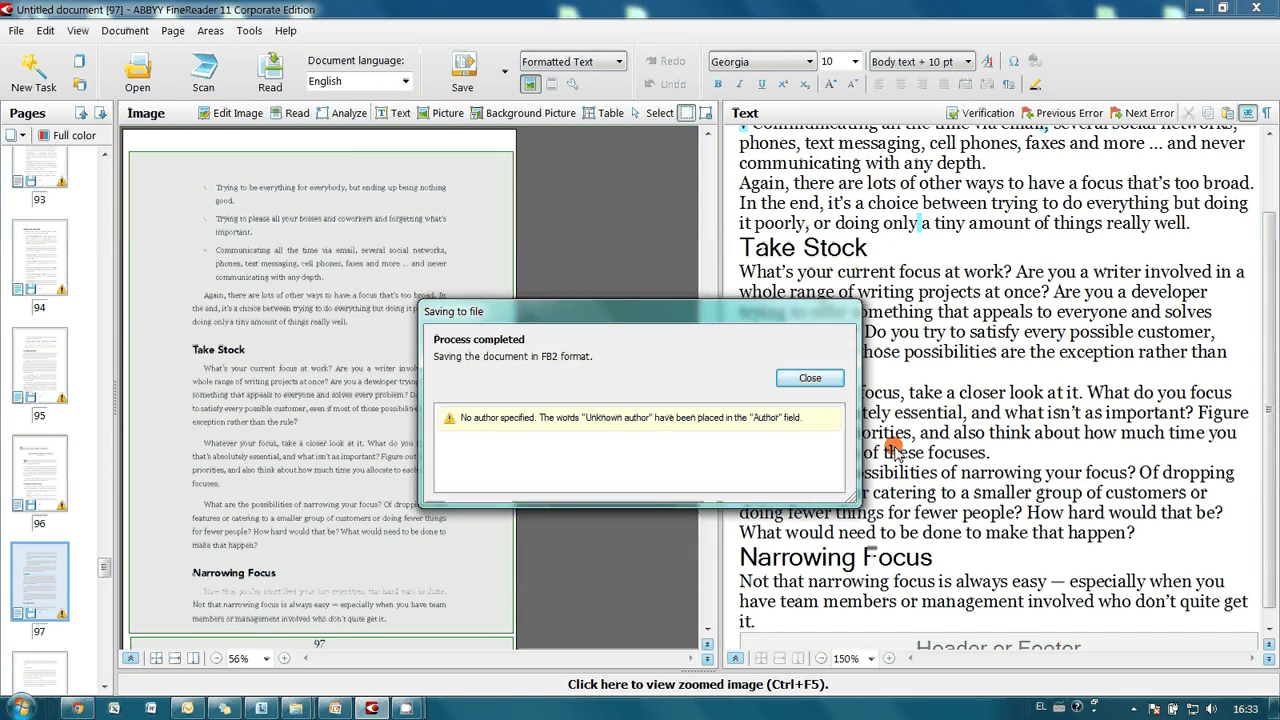
Step: Check focusfree.fb2's properties, then search the book in Firefox for 'story'
click(574, 410)
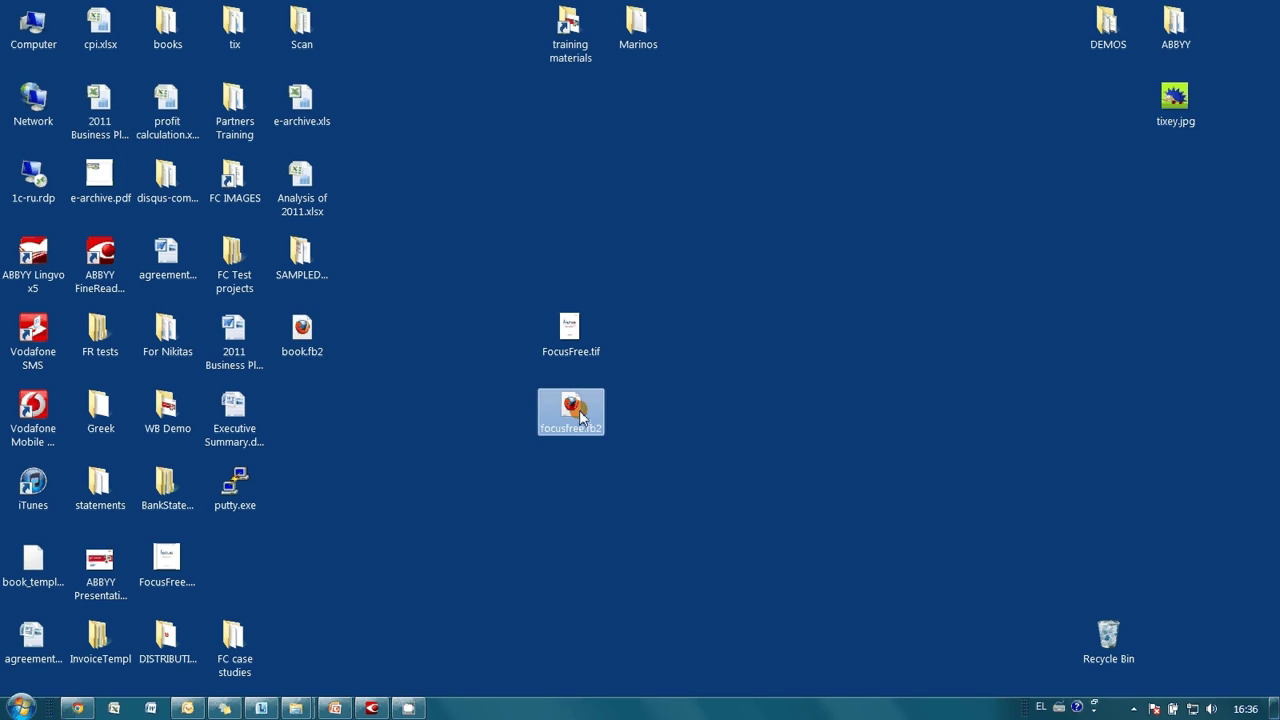
right_click(580, 415)
click(620, 397)
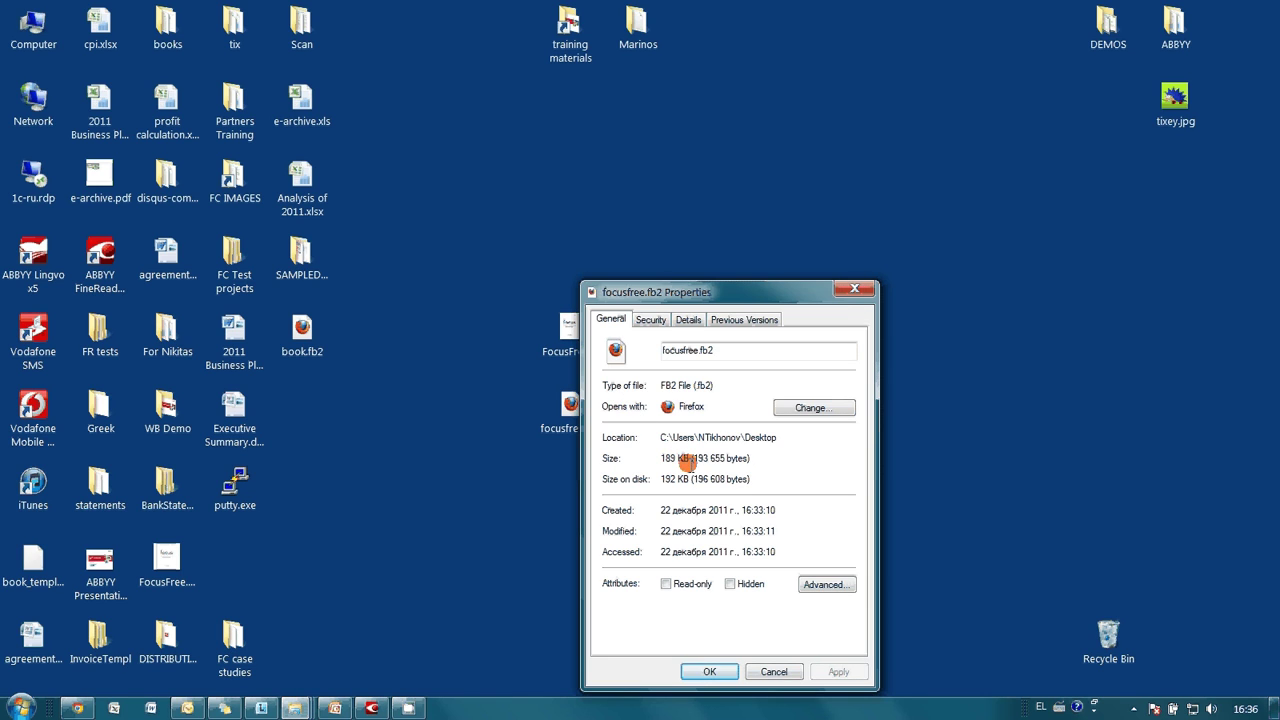
click(851, 292)
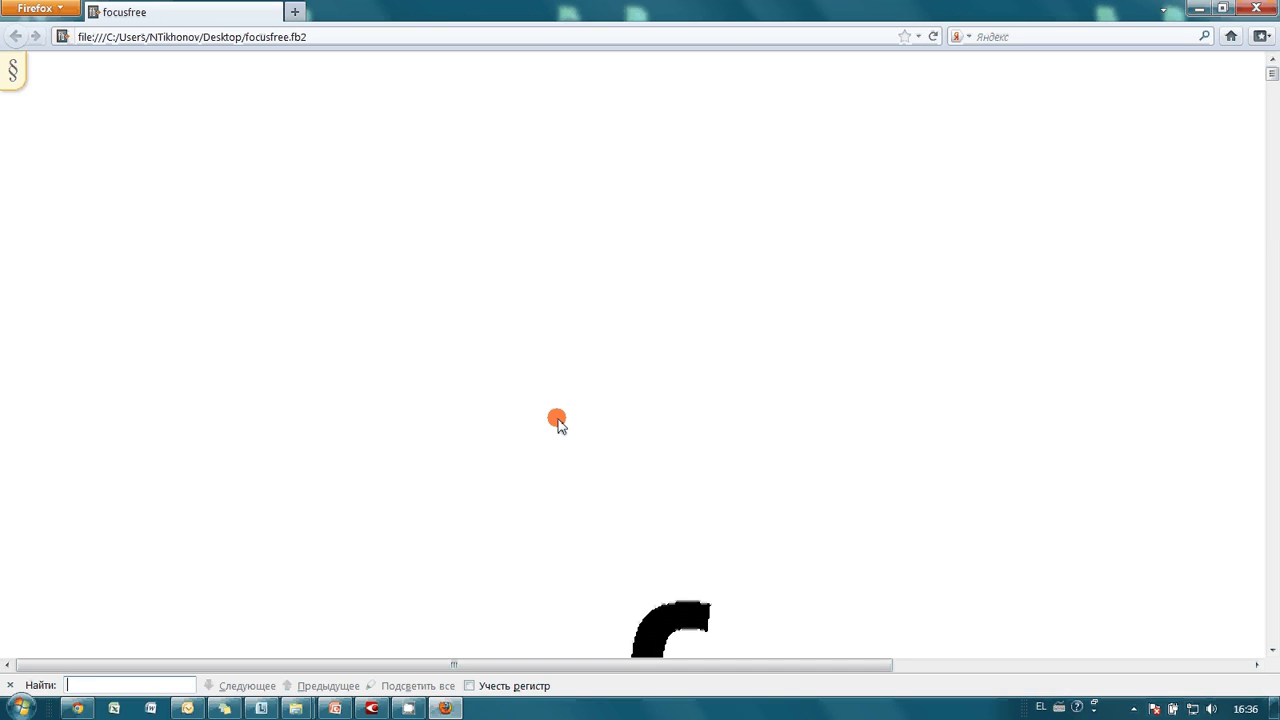
text(story)
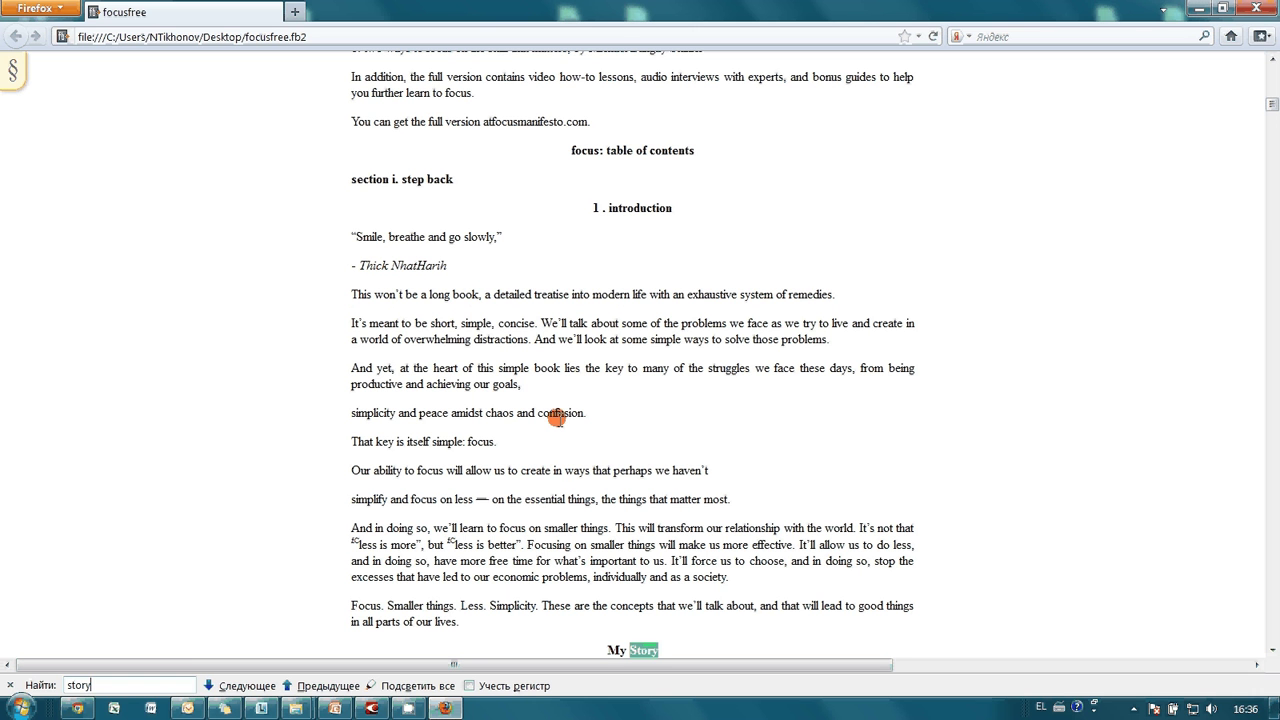